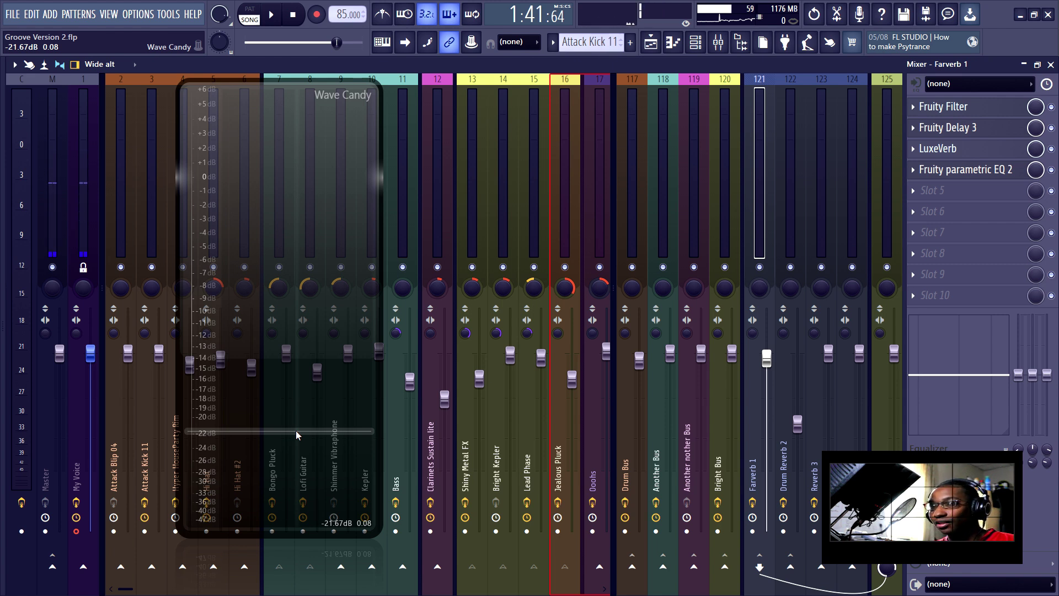
Lower Wave Candy's level line to about -25 dB and show the Current track's effects
left_click_drag(295, 430, 362, 459)
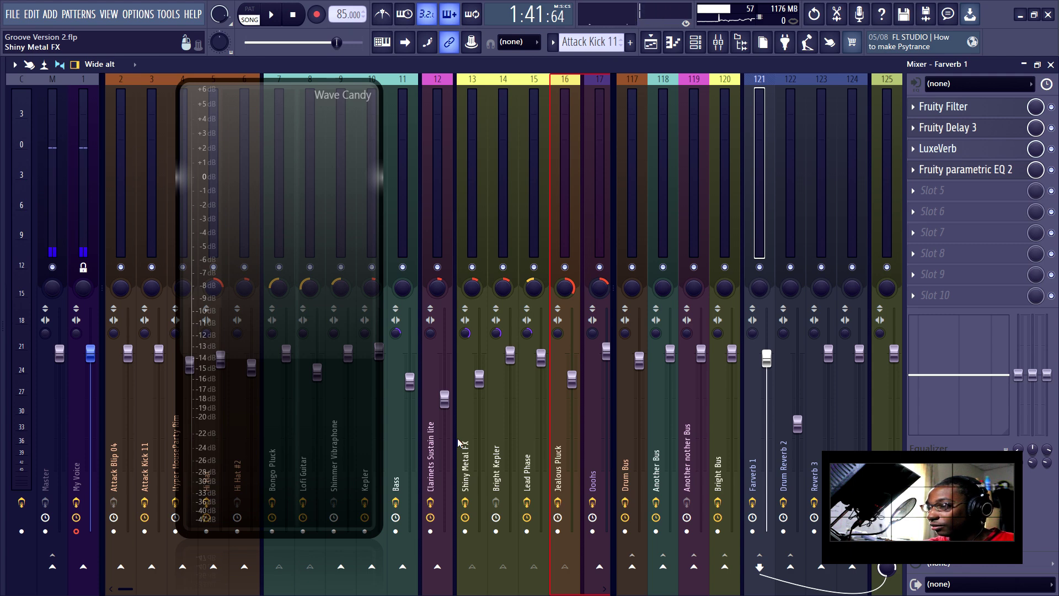
left_click(22, 331)
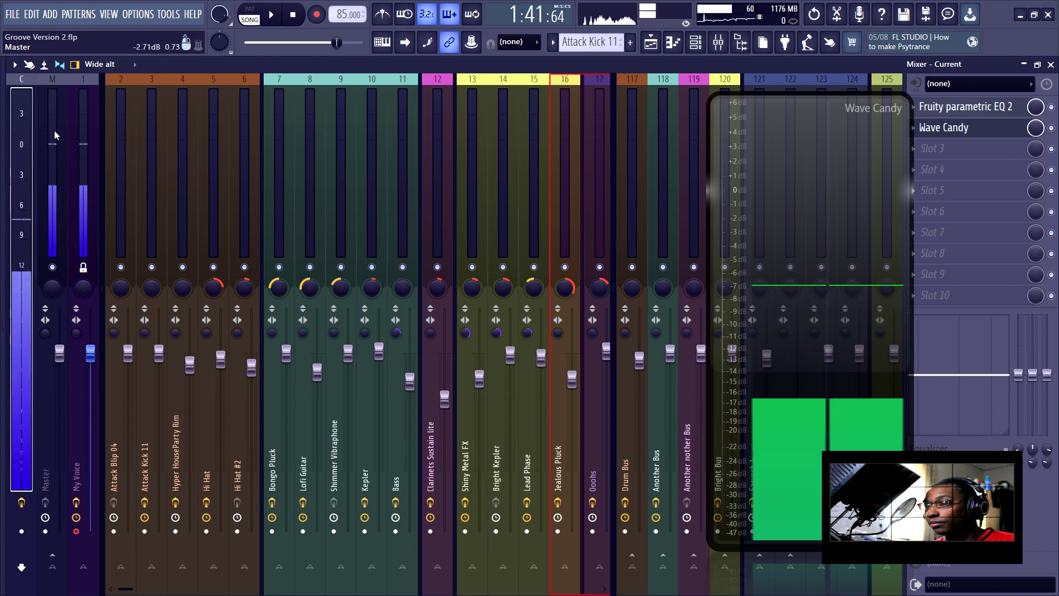
Open the plugin browser and the Fruity parametric EQ 2 window, move it aside, and view Attack Blip 04's effects
key("alt+F8")
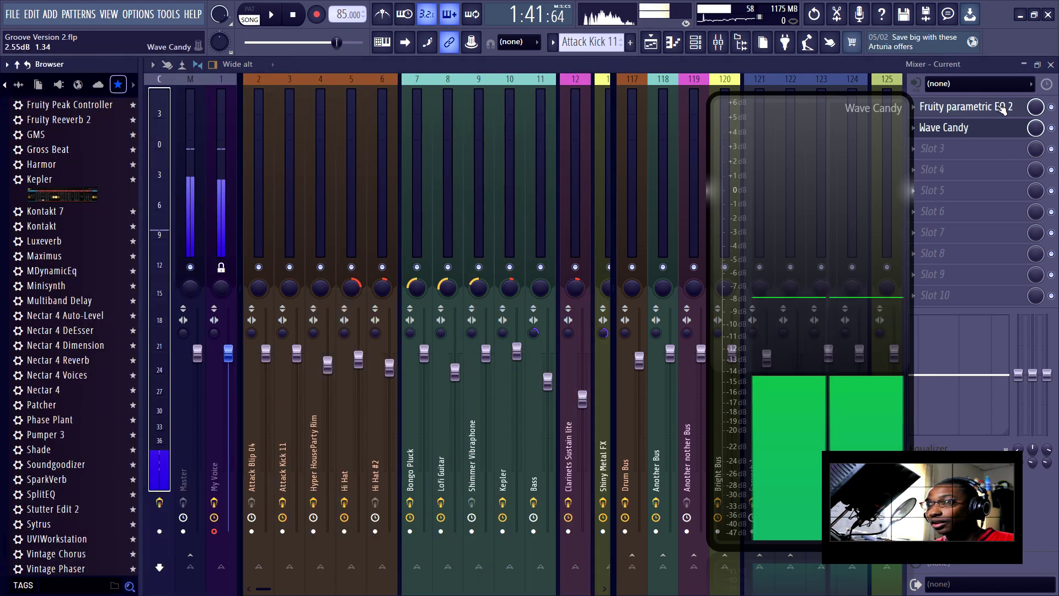
left_click(1002, 109)
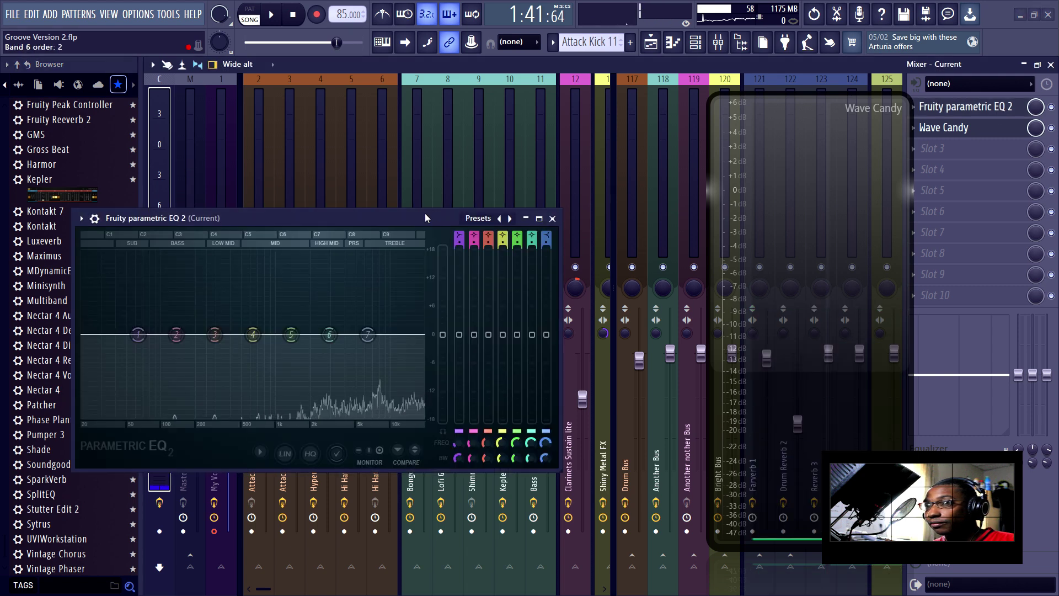
left_click_drag(409, 221, 531, 206)
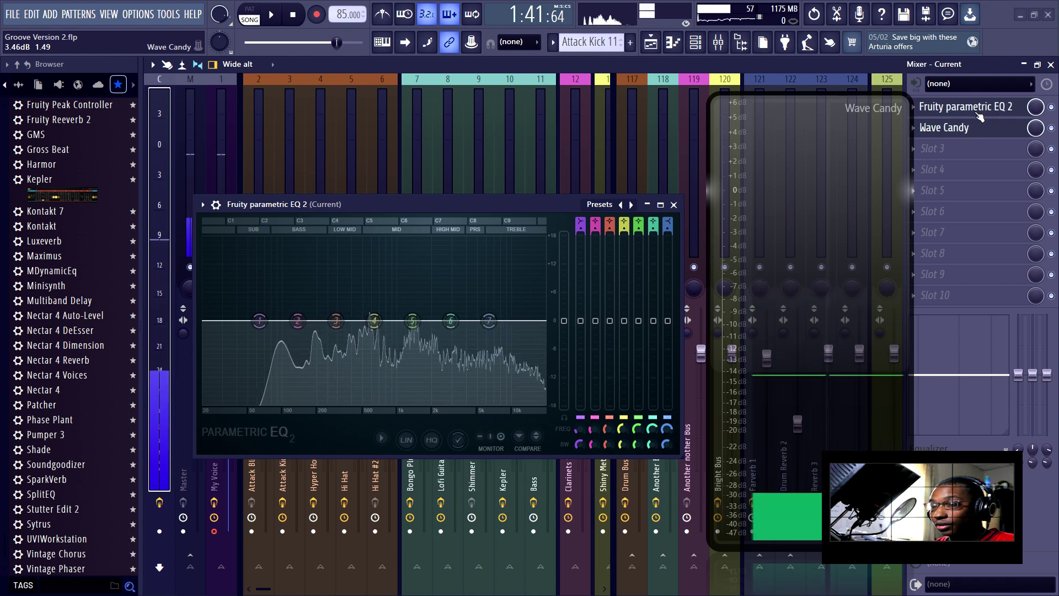
left_click_drag(494, 207, 518, 201)
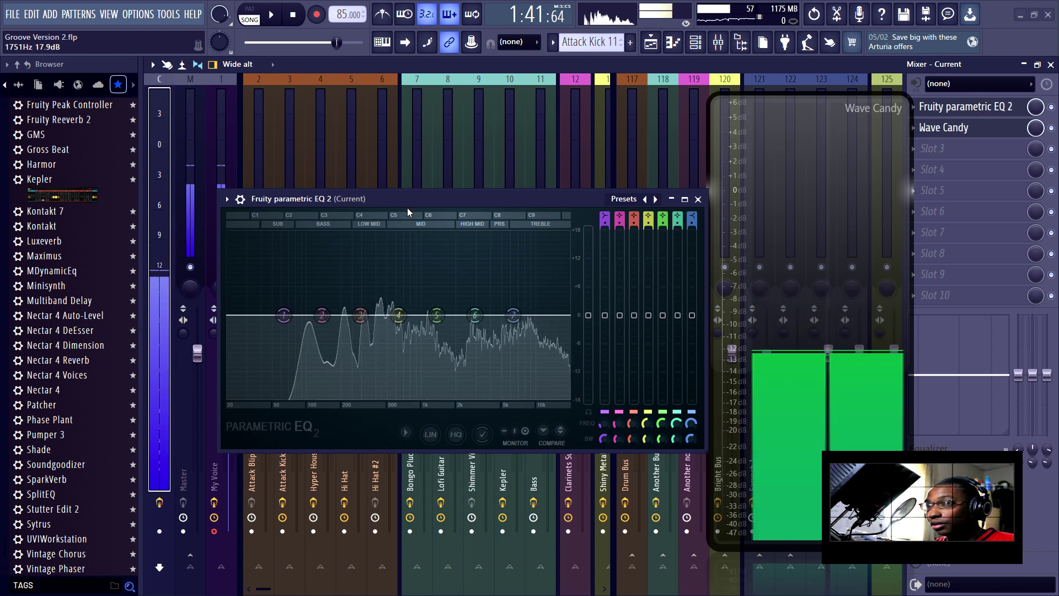
left_click(272, 108)
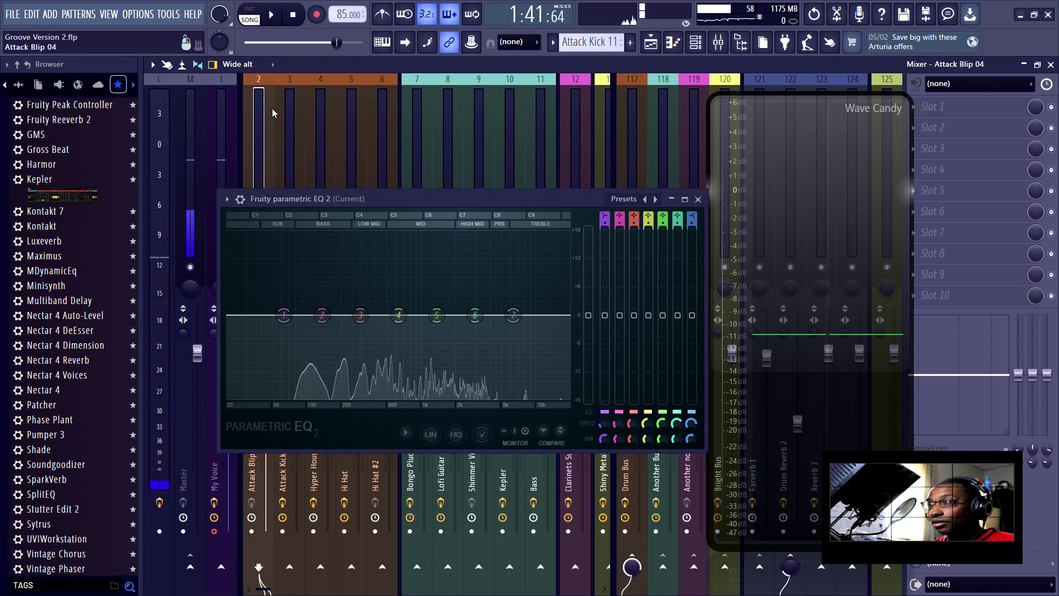
View My Voice's effect chain, move Wave Candy right, and switch it to oscilloscope view
left_click(223, 115)
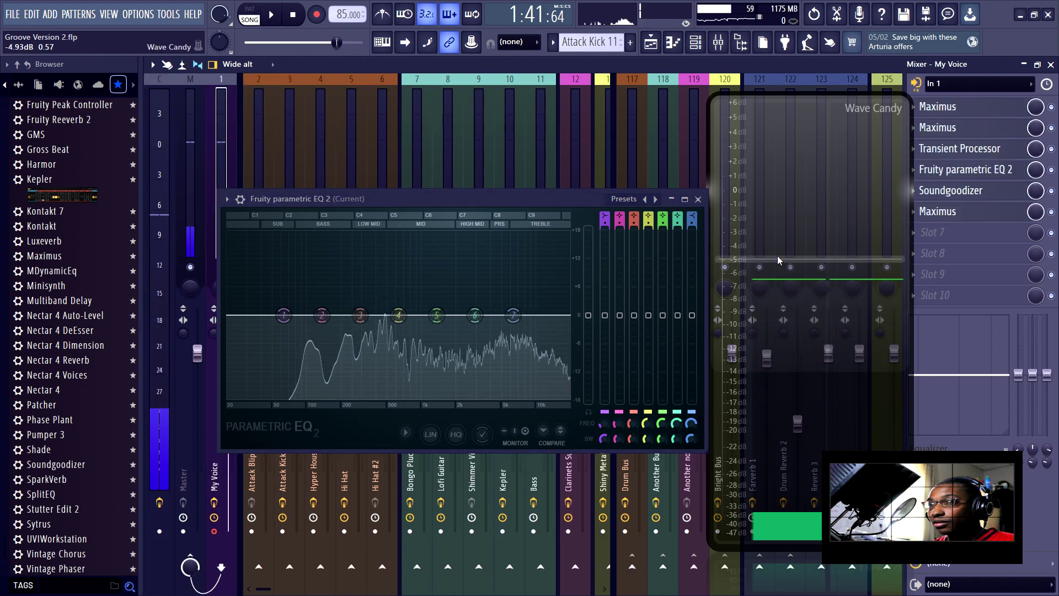
left_click_drag(777, 256, 826, 223)
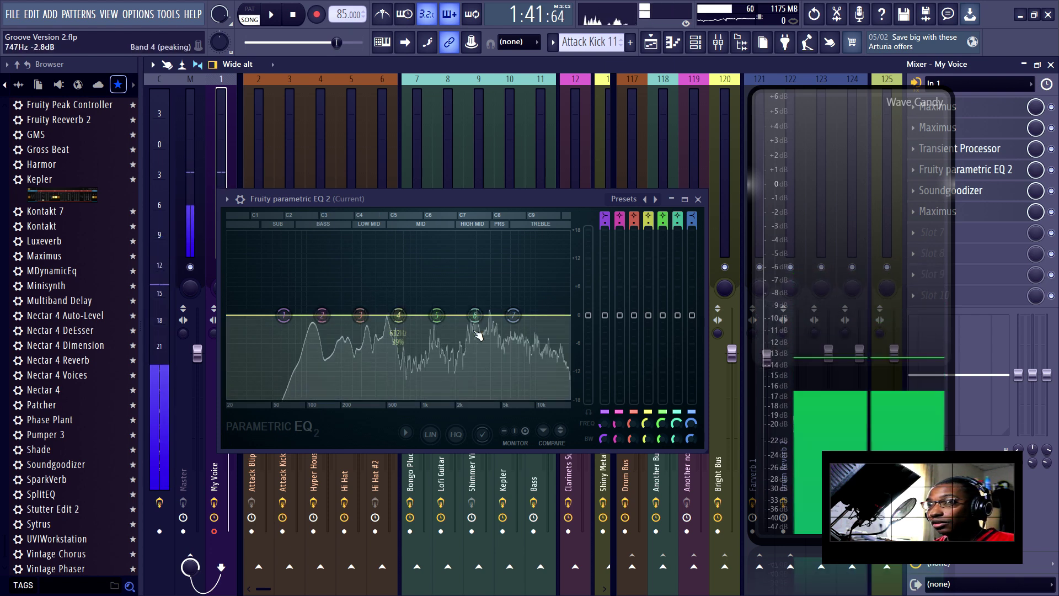
right_click(881, 274)
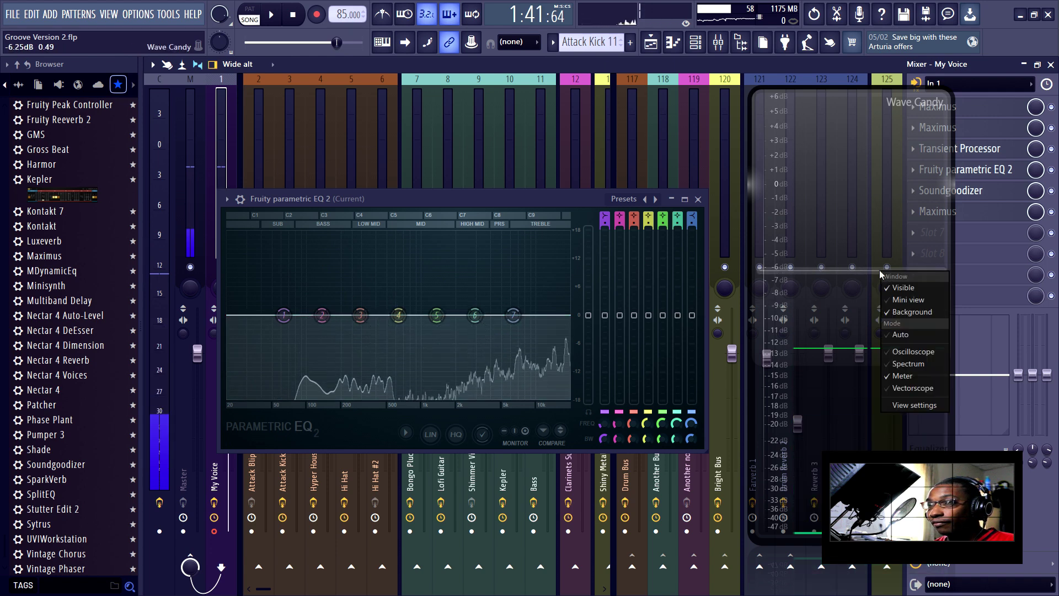
left_click(912, 351)
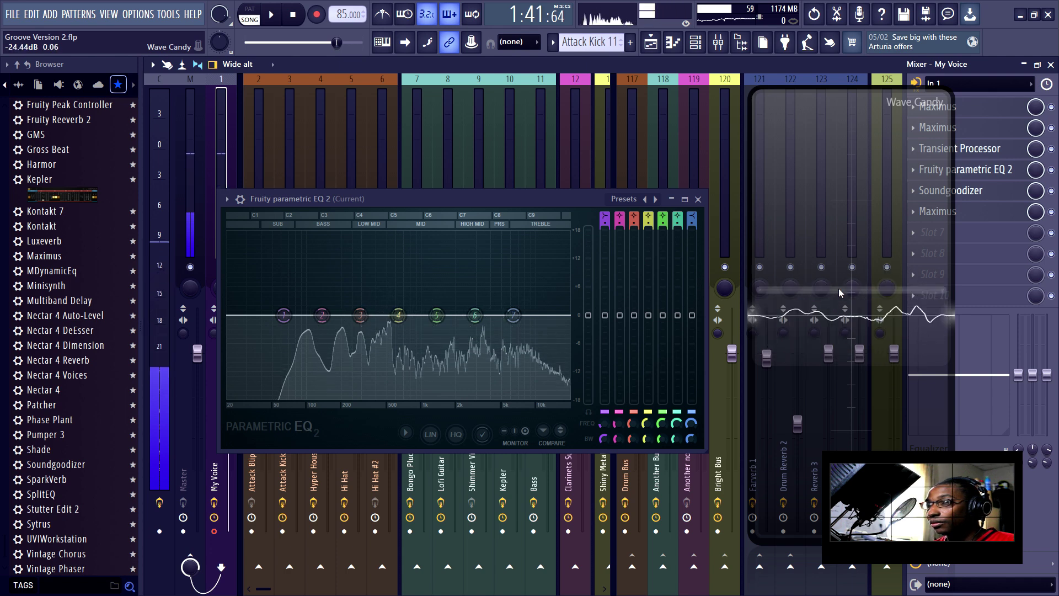
Cycle Wave Candy through spectrum and stereo scope views, then reopen its display options
right_click(839, 292)
left_click(864, 381)
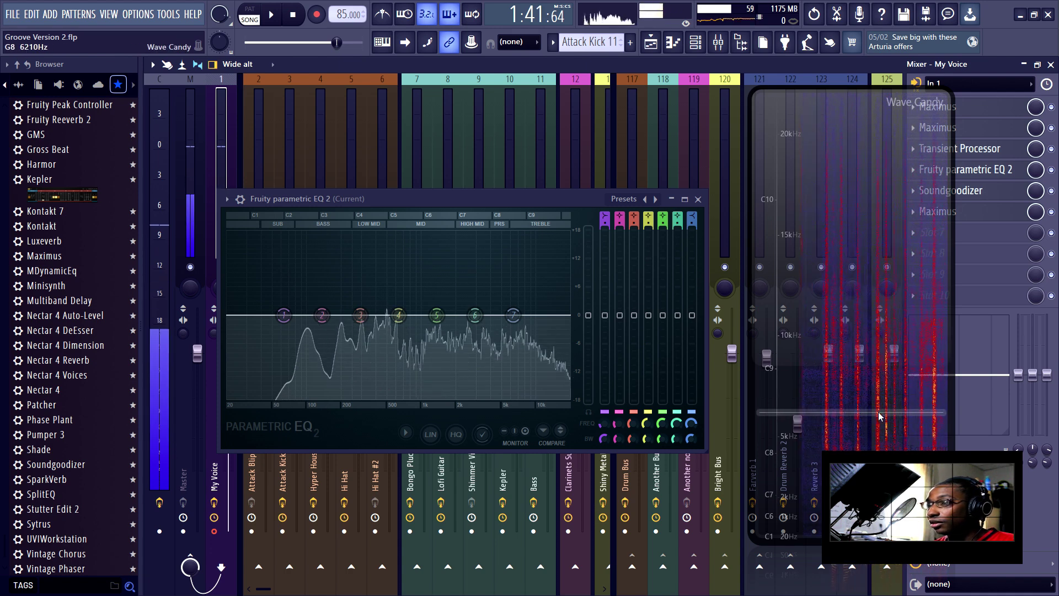
right_click(936, 346)
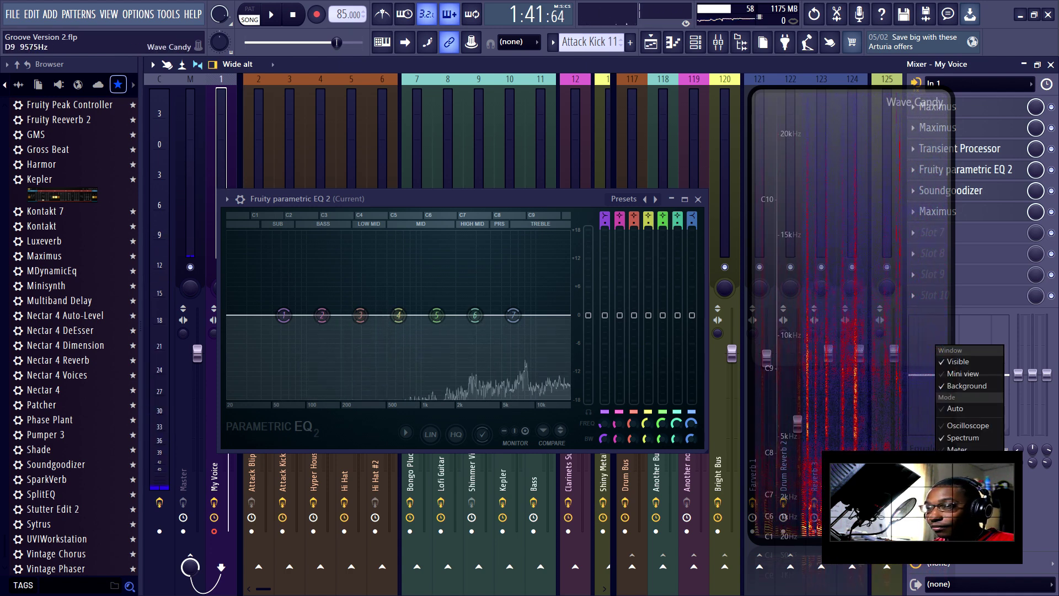
left_click(957, 448)
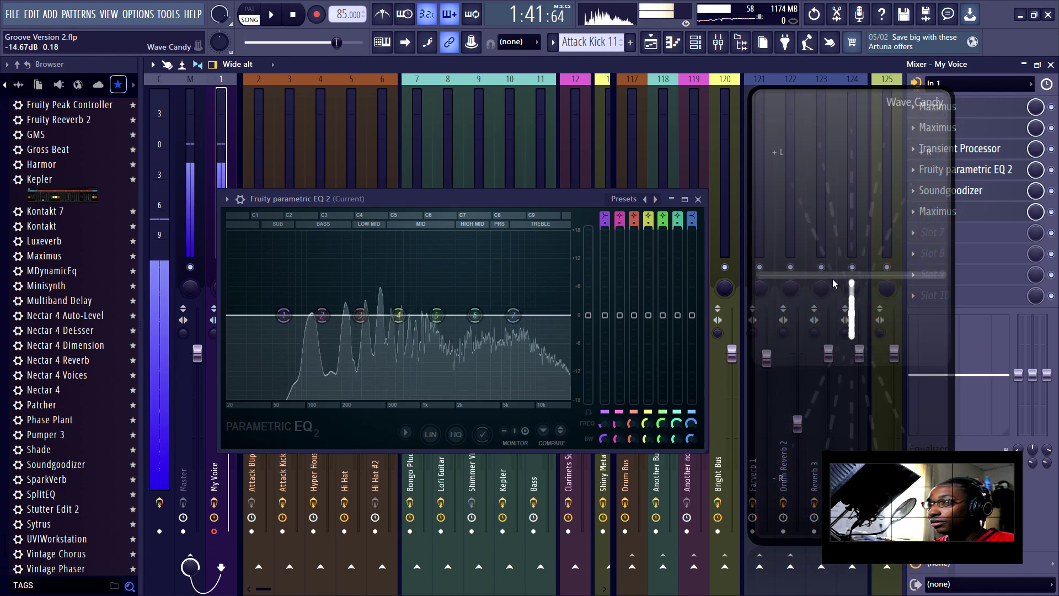
right_click(855, 302)
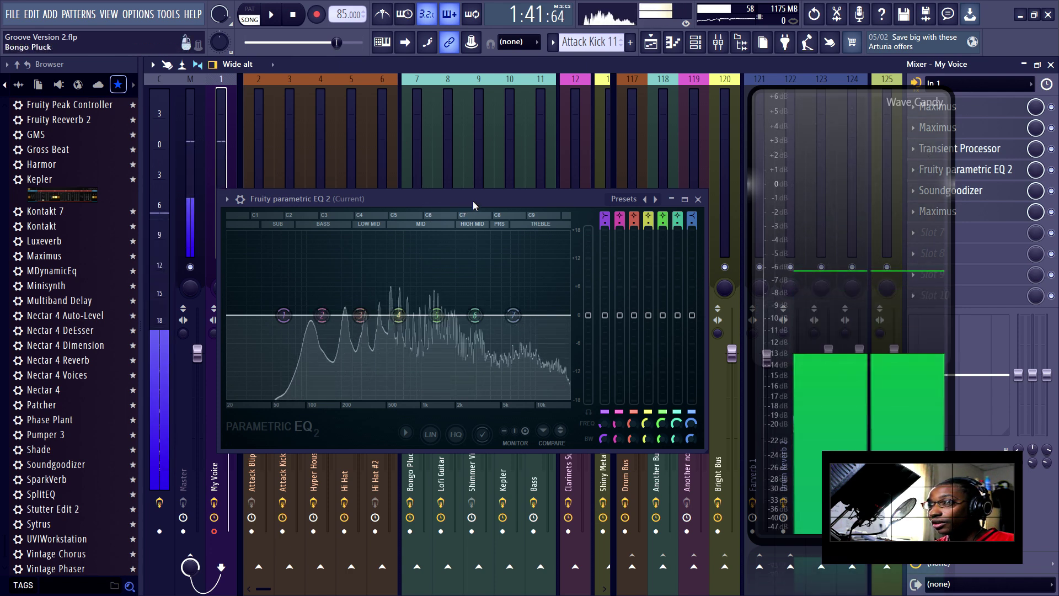
Move the EQ window down to reveal the mixer knobs and Wave Candy over the mixer's right side
left_click_drag(472, 200, 494, 281)
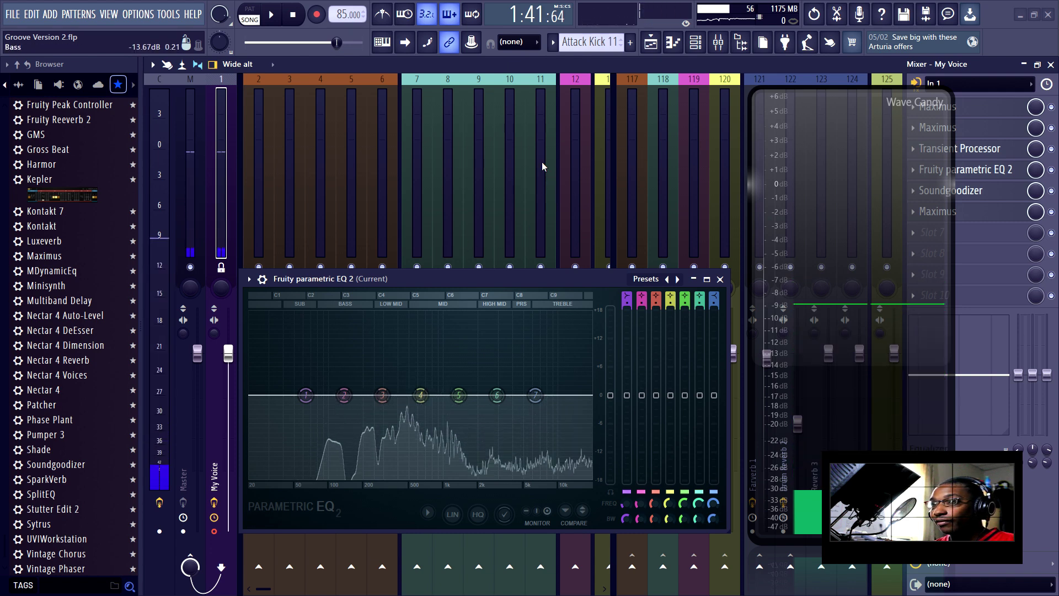
left_click_drag(479, 275, 487, 338)
left_click_drag(773, 247, 840, 230)
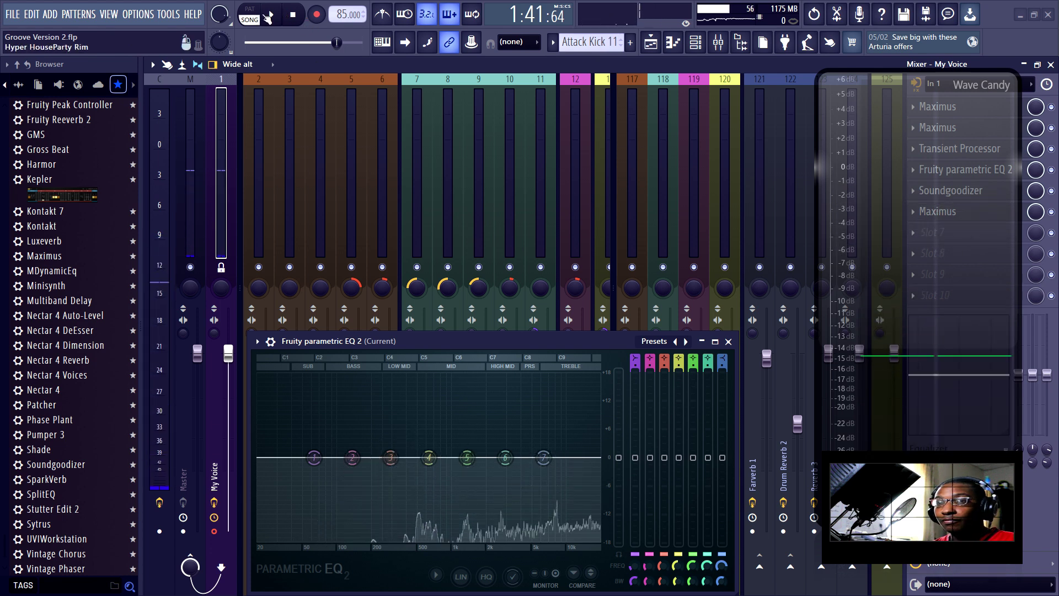
Play the song while checking Lofi Guitar, Bass, Drum Bus and Another Bus effects, then stop
left_click(269, 16)
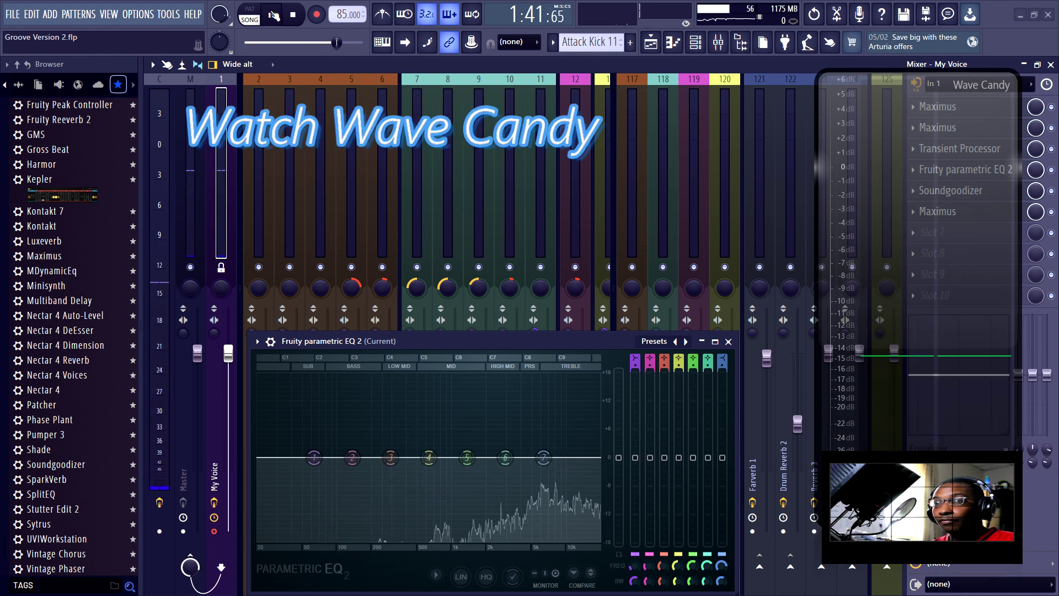
left_click(446, 209)
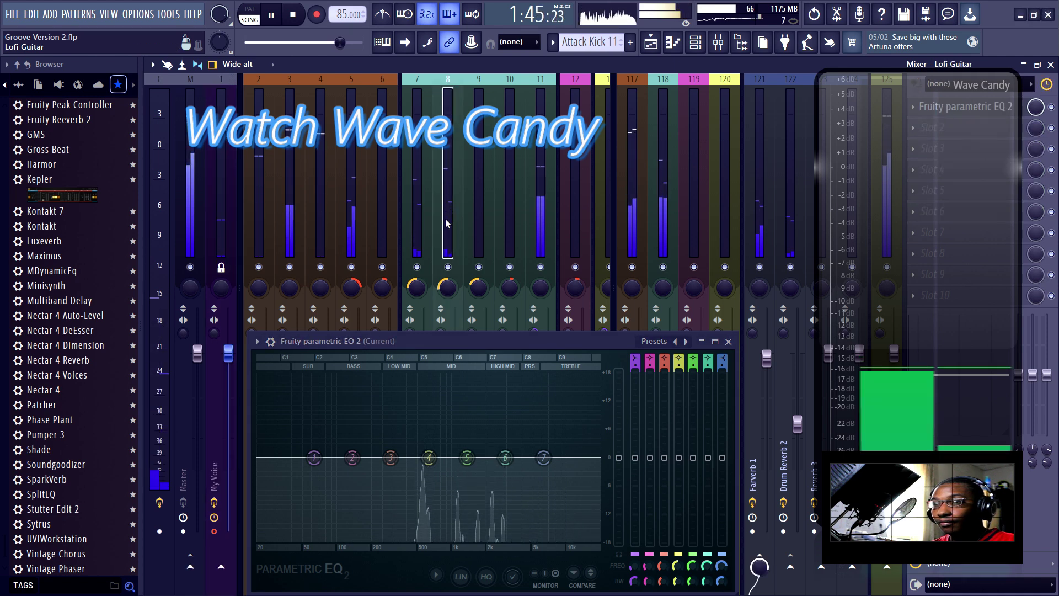
left_click(540, 180)
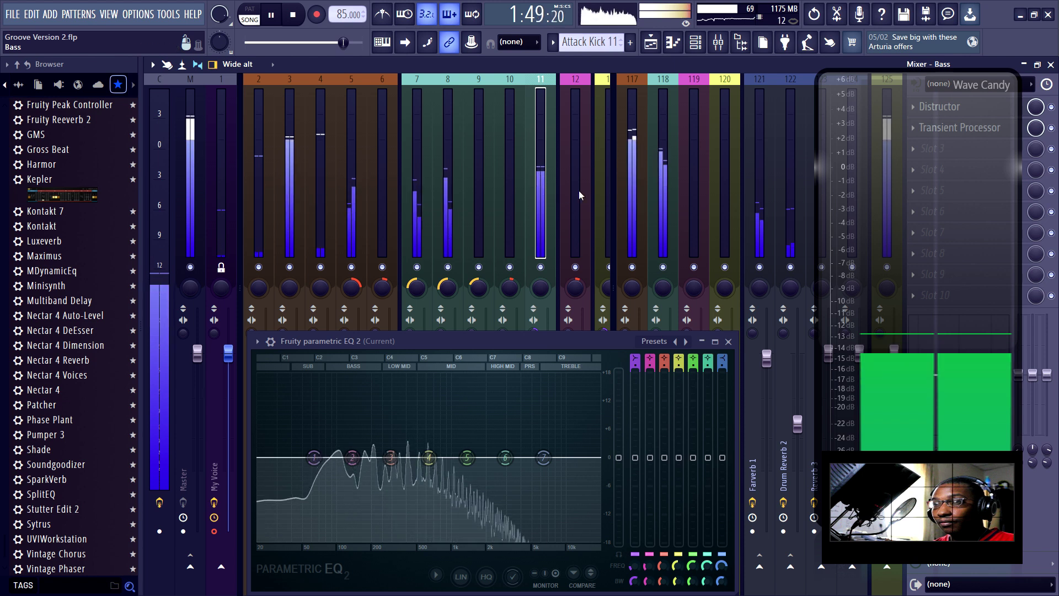
left_click(633, 208)
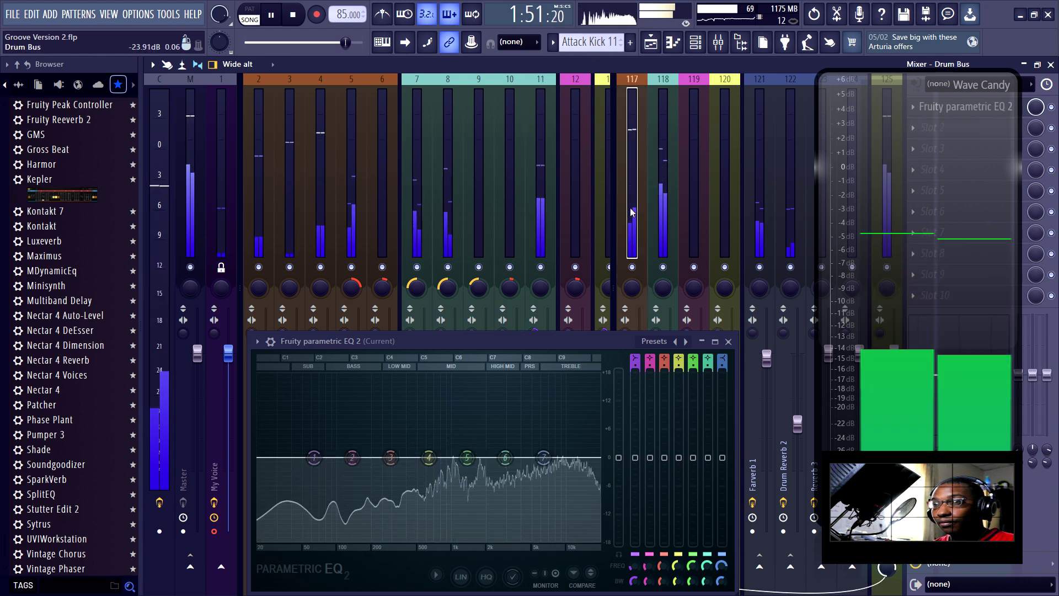
left_click(660, 193)
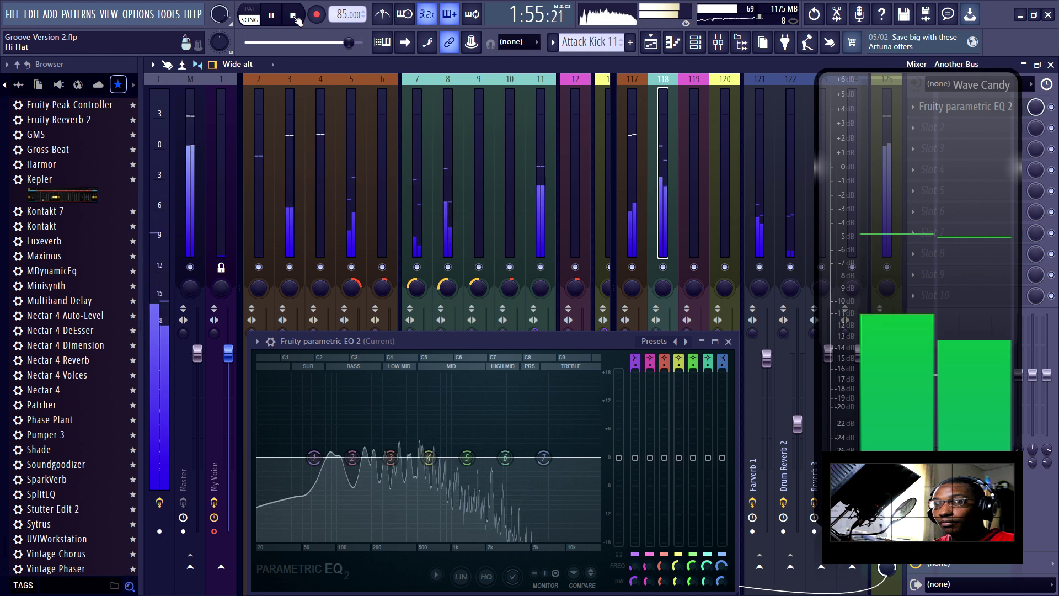
left_click(293, 16)
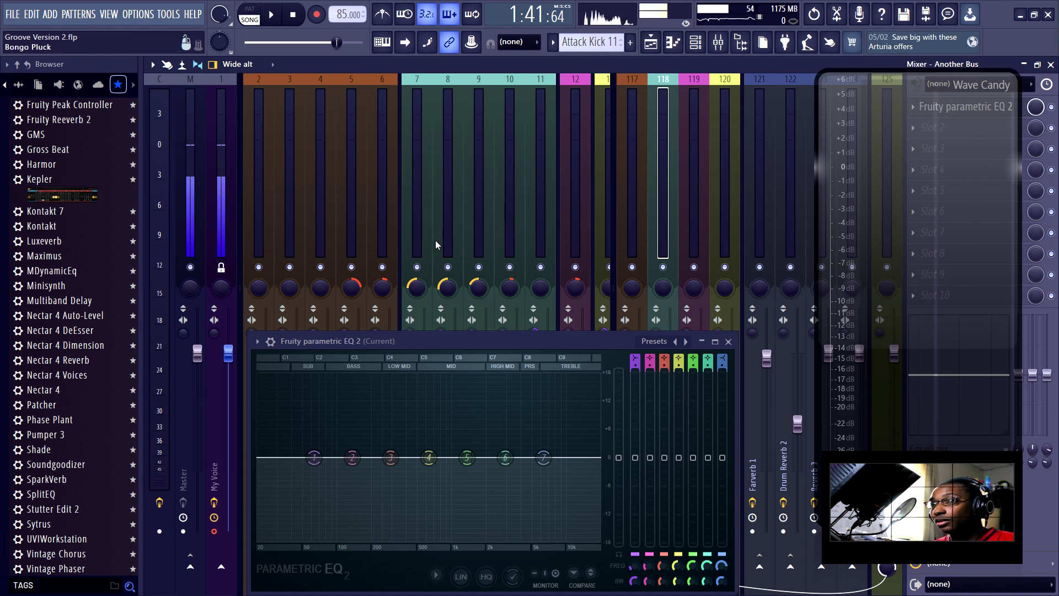
Show the Current track's effects and move the EQ window higher up
left_click(162, 133)
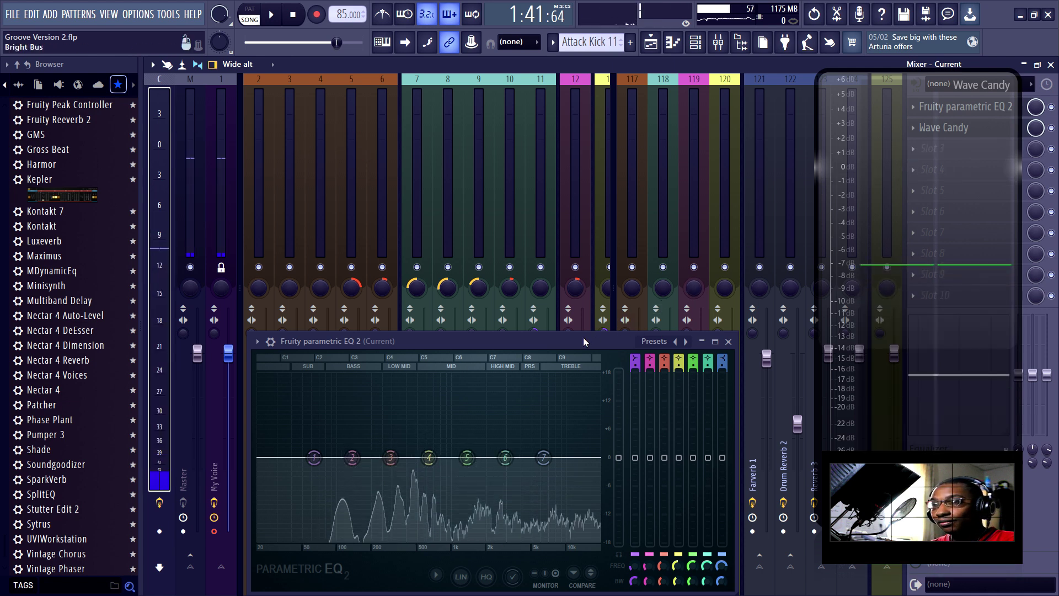
left_click_drag(593, 341, 622, 215)
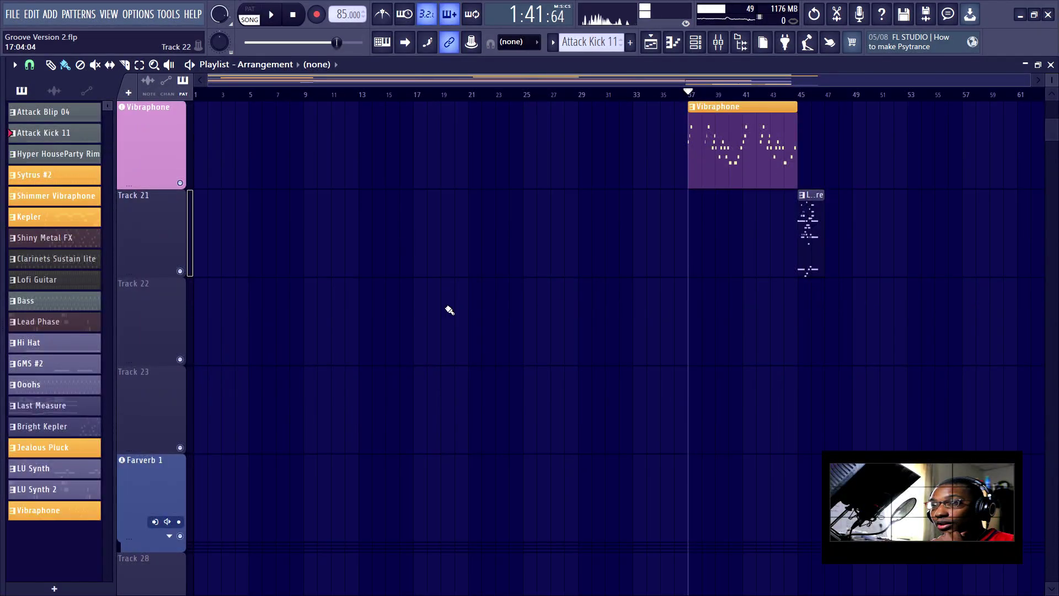
Open Track 22's options twice and dismiss them without changing anything
scroll(289, 308, "down", 2)
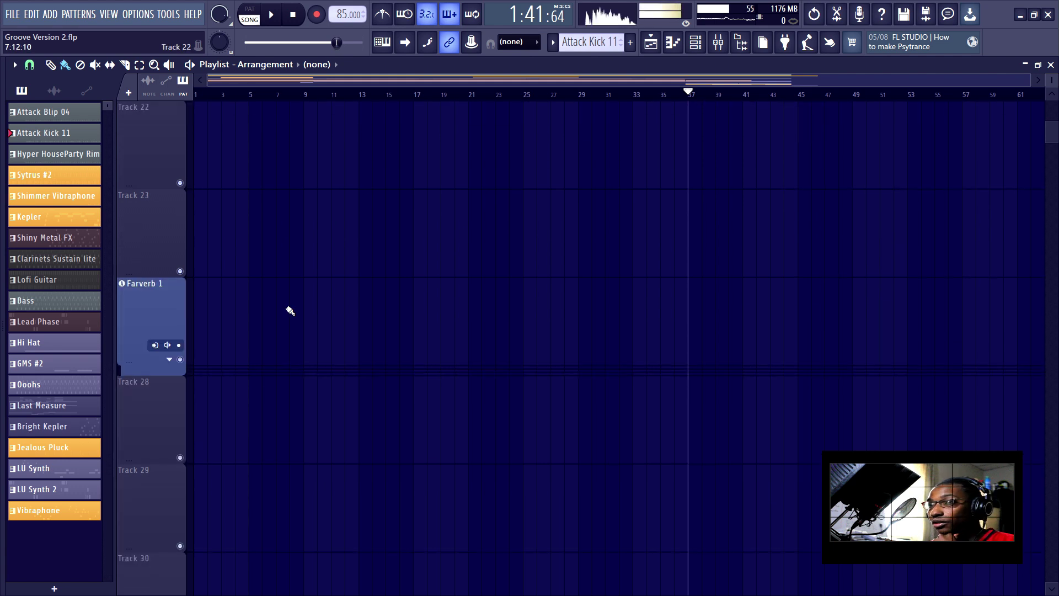
scroll(327, 276, "up", 2)
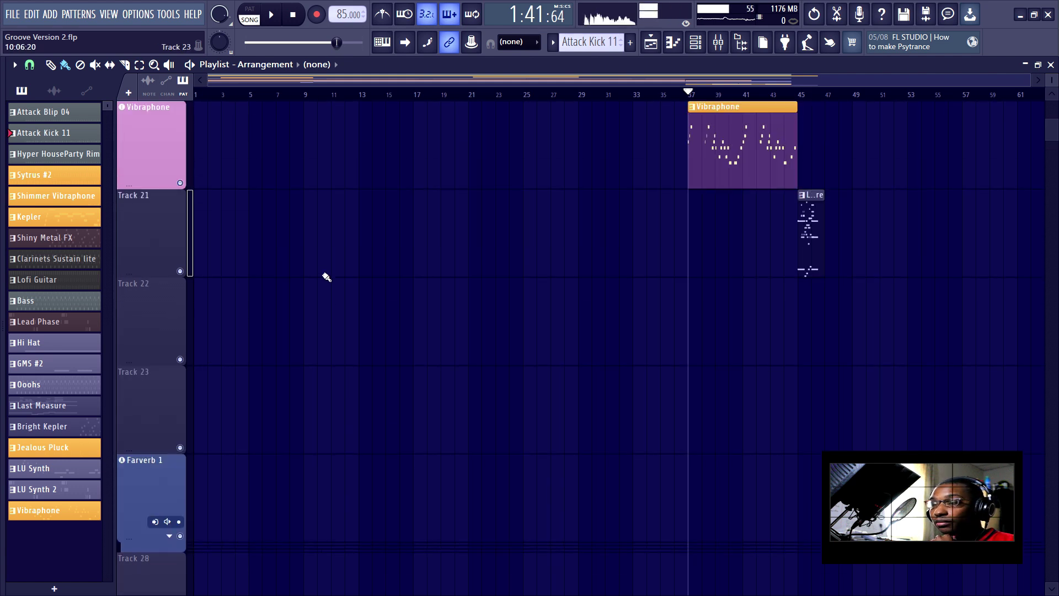
right_click(150, 320)
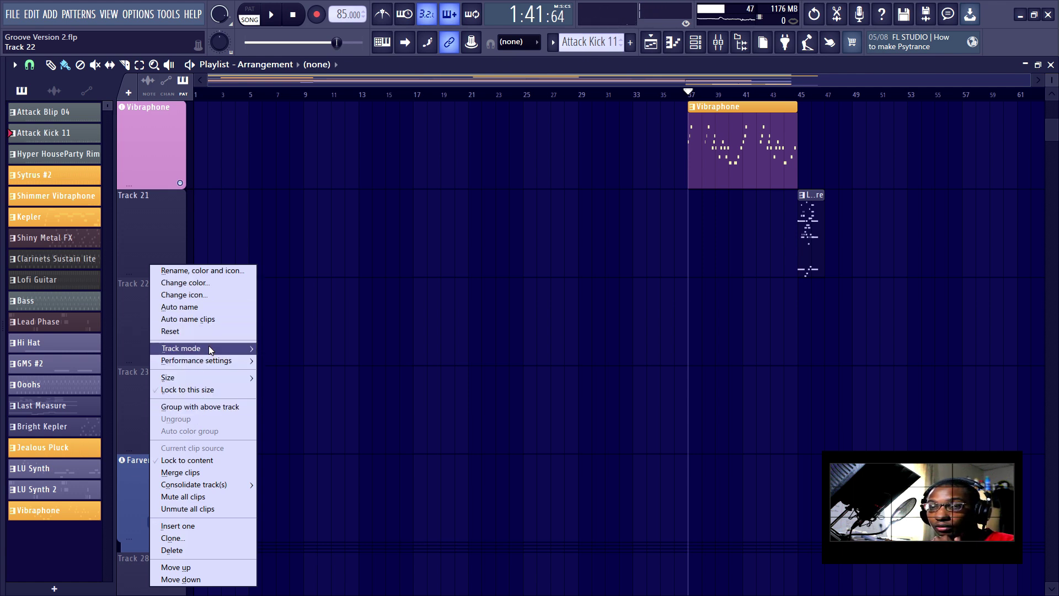
mouse_move(209, 350)
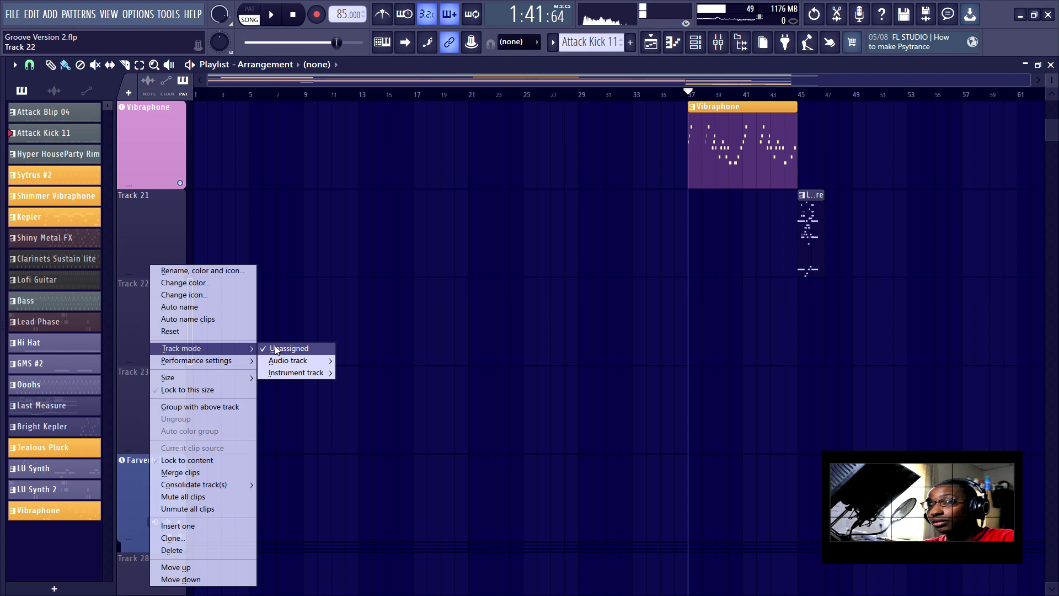
left_click(349, 286)
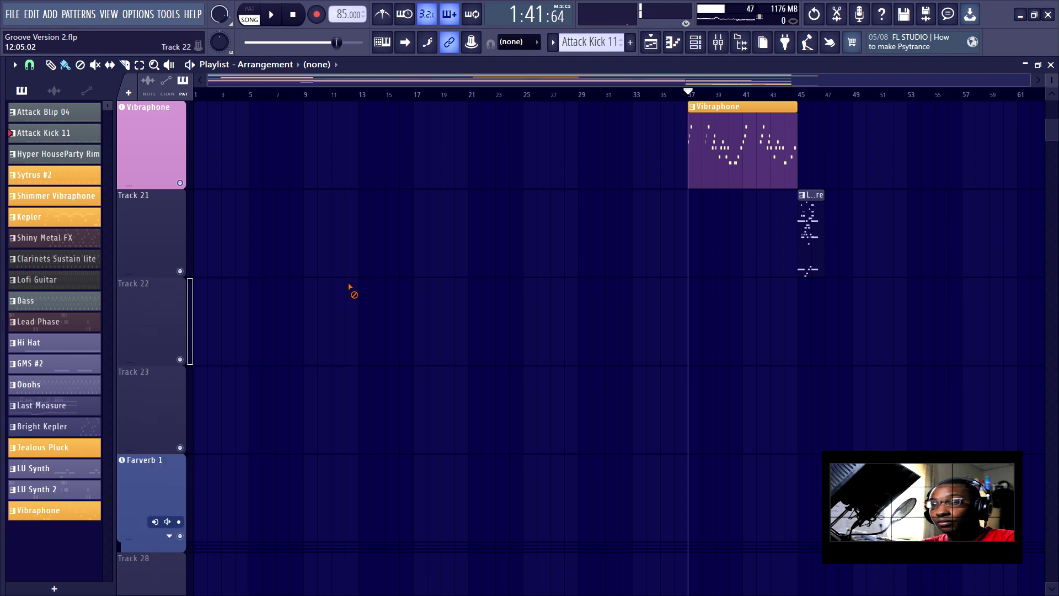
right_click(164, 332)
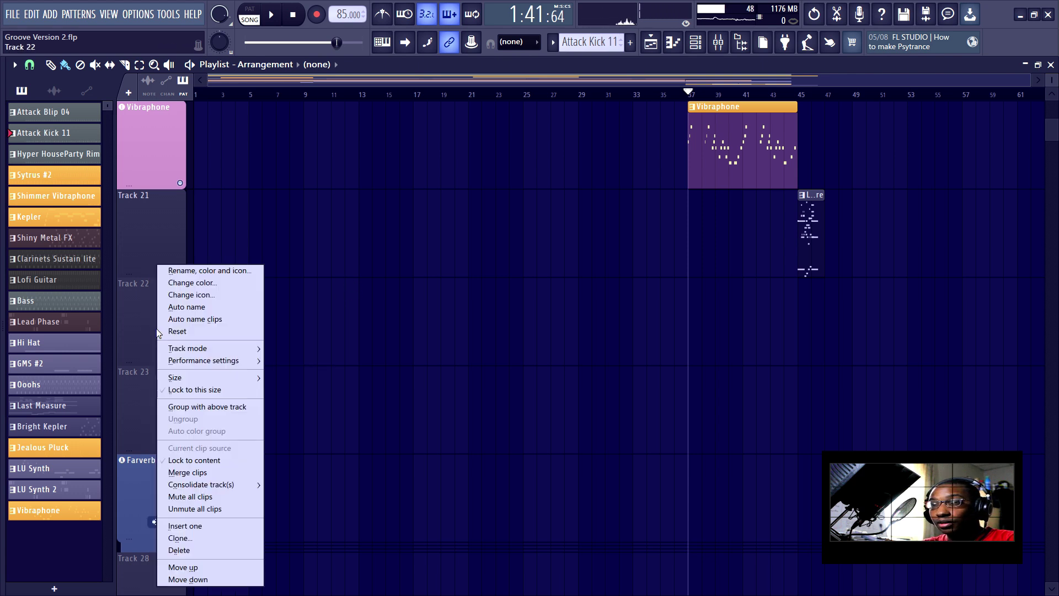
left_click(300, 318)
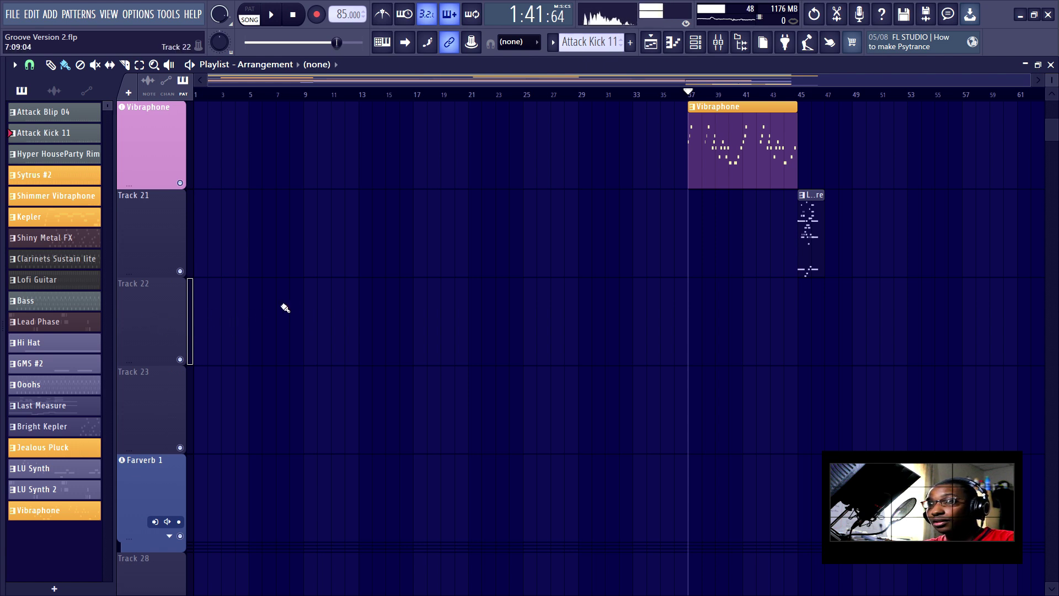
Make Track 22 an audio track on Insert 25 and check Insert 25 in the mixer
scroll(259, 302, "up", 1)
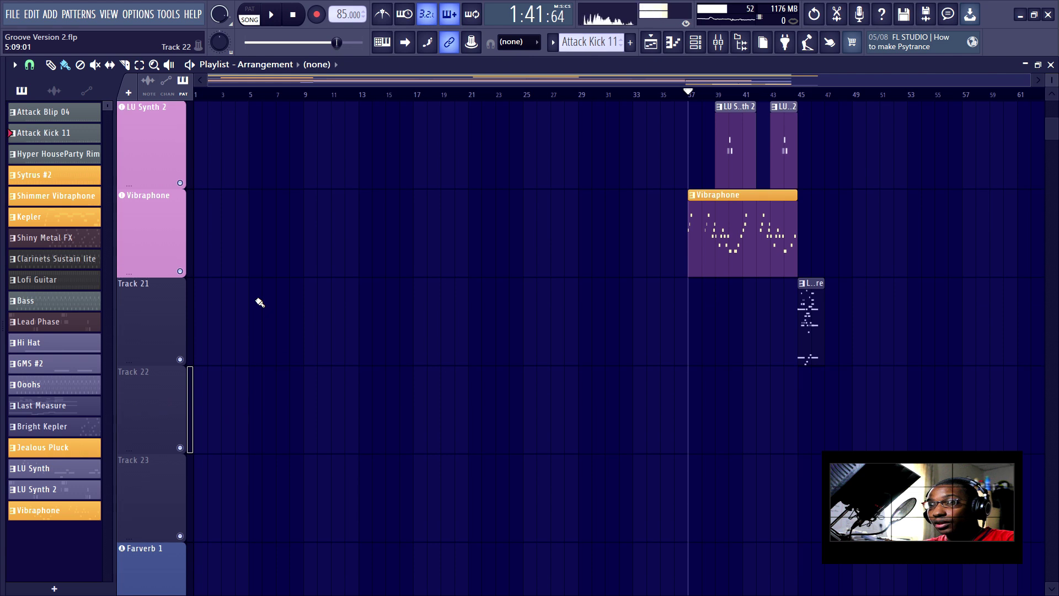
scroll(260, 303, "down", 1)
right_click(158, 328)
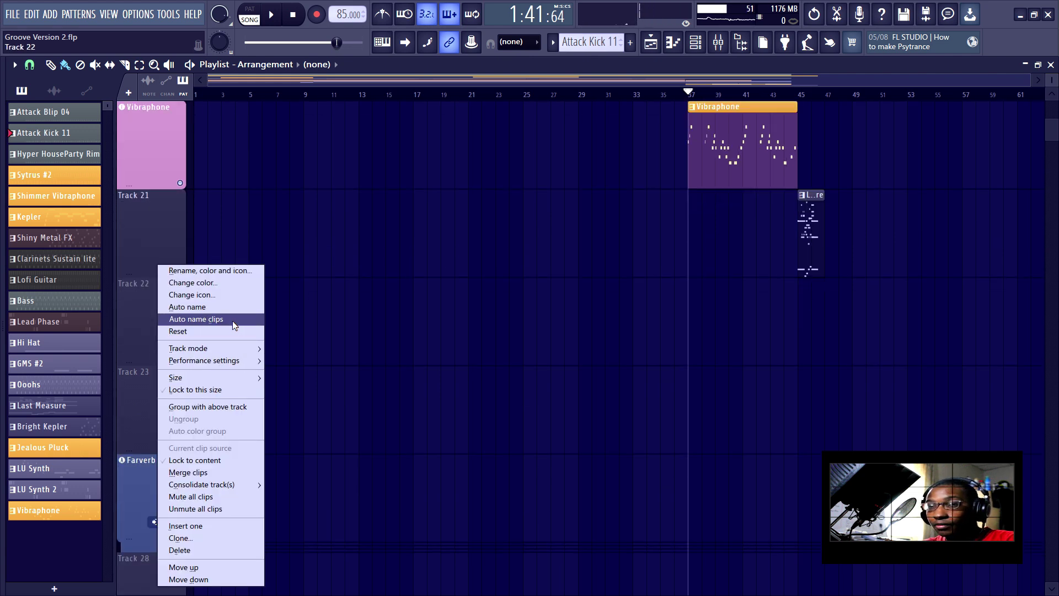
mouse_move(300, 363)
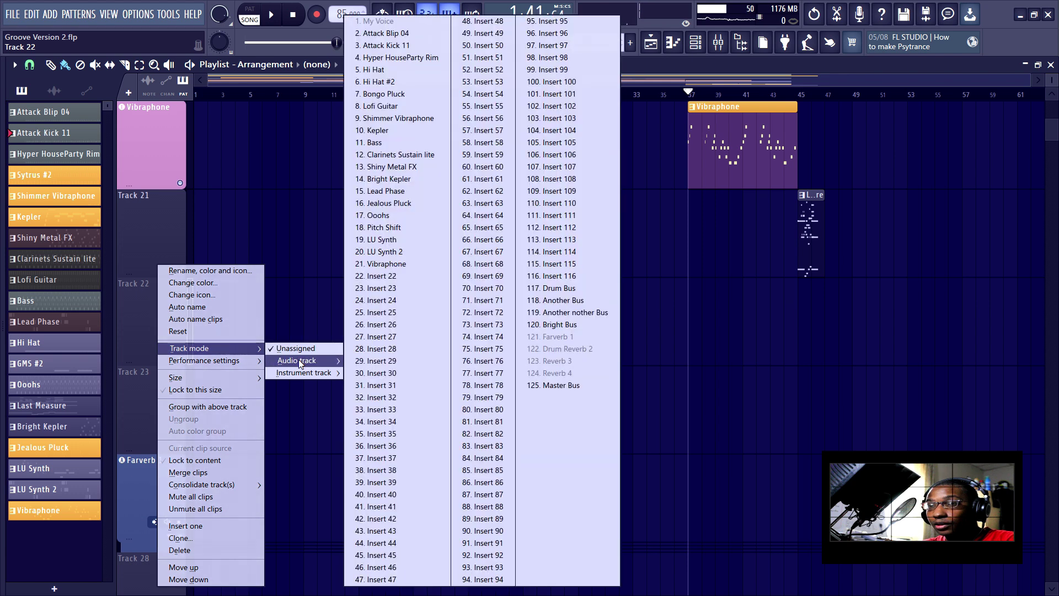
left_click(408, 312)
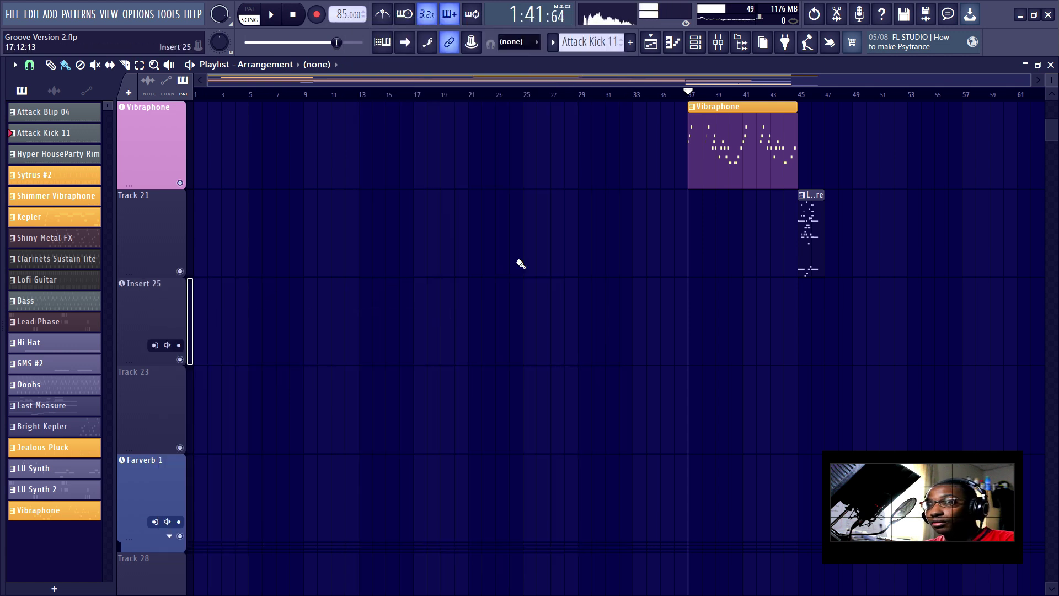
left_click(717, 42)
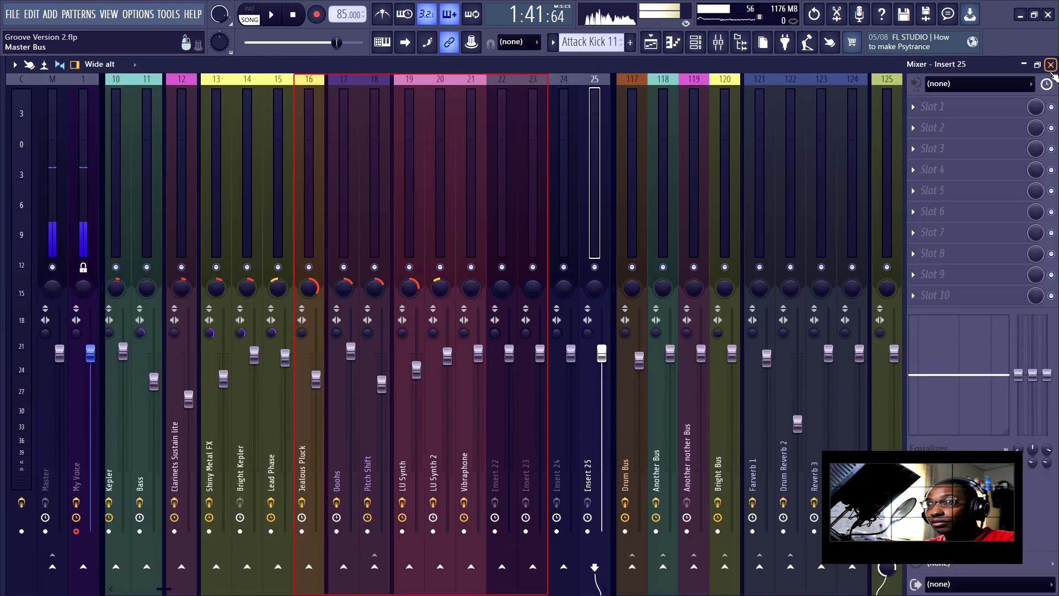
Close the mixer, then toggle the channel rack and plugin browser on and off
left_click(1051, 64)
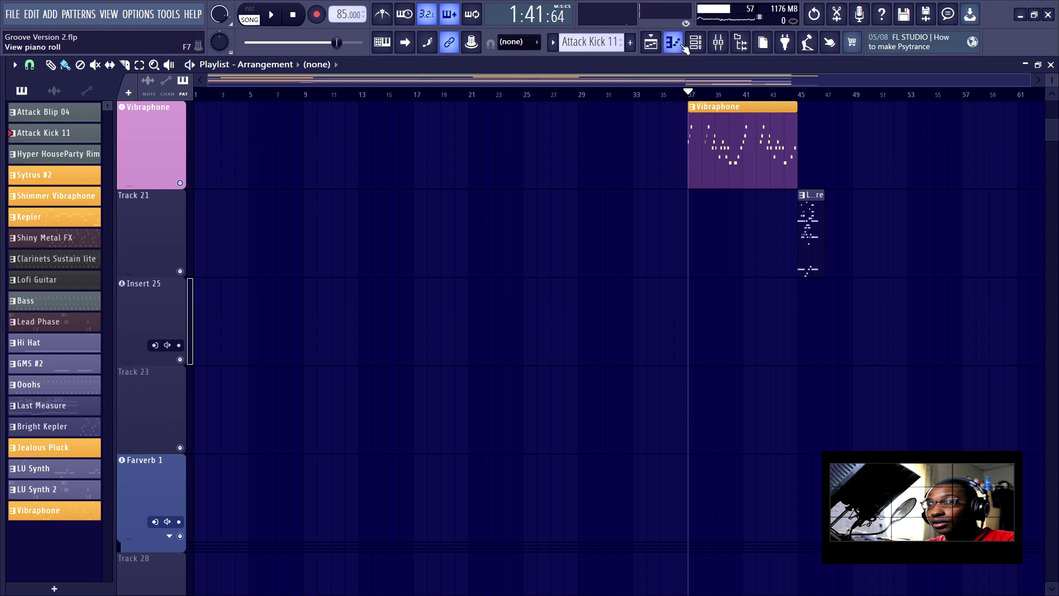
left_click(696, 42)
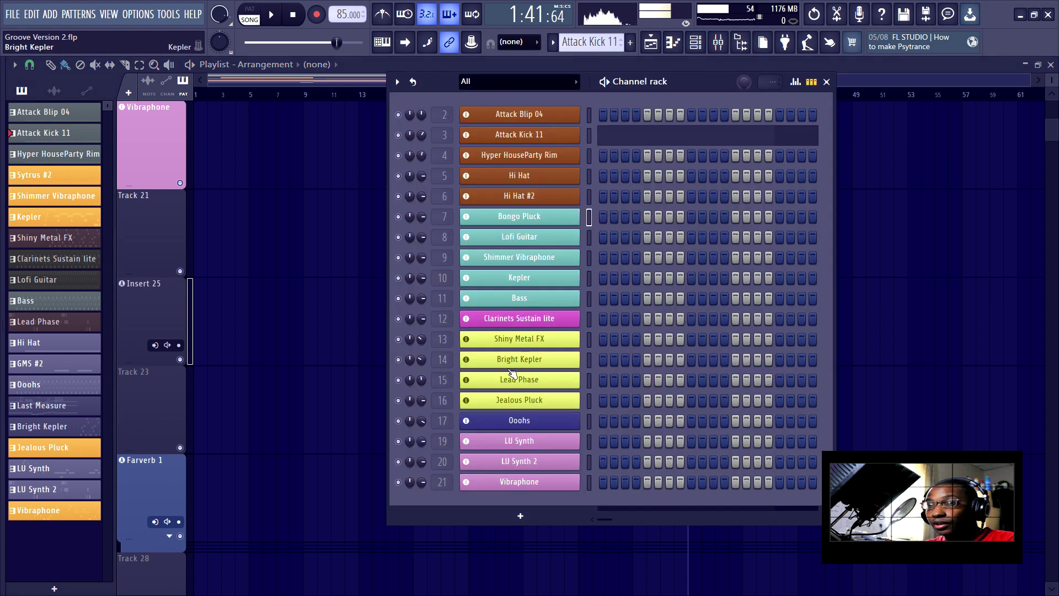
left_click(827, 82)
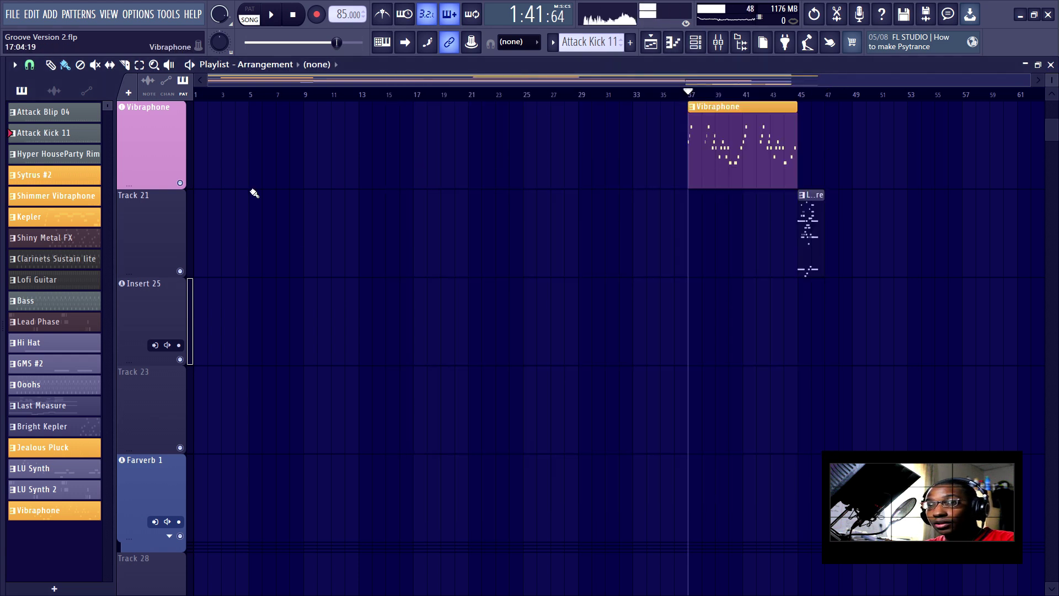
key("alt+F8")
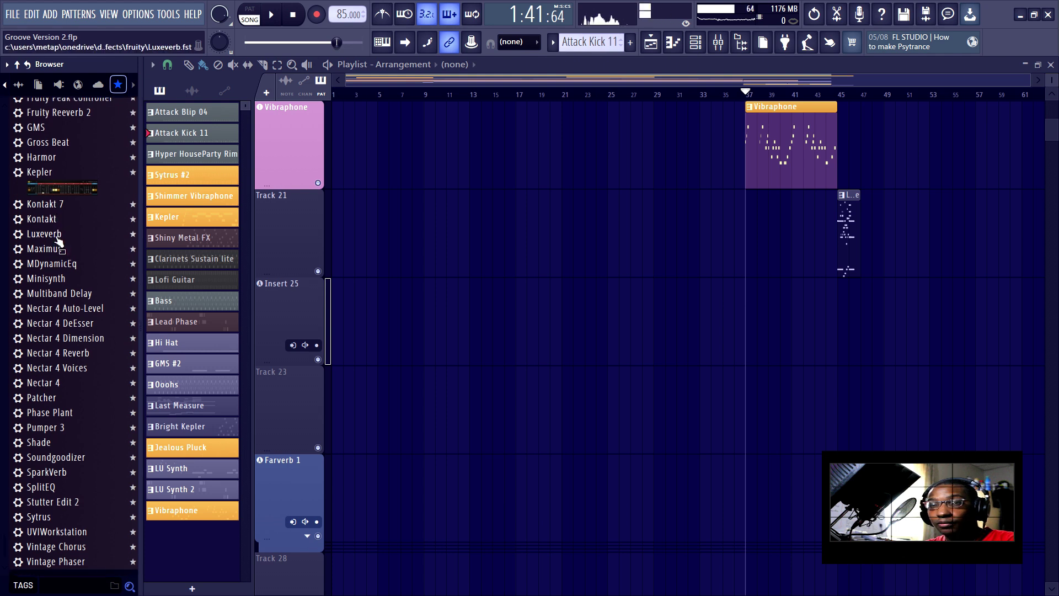
key("alt+F8")
Make Track 23 an instrument track with GMS and check its insert in the mixer
right_click(157, 409)
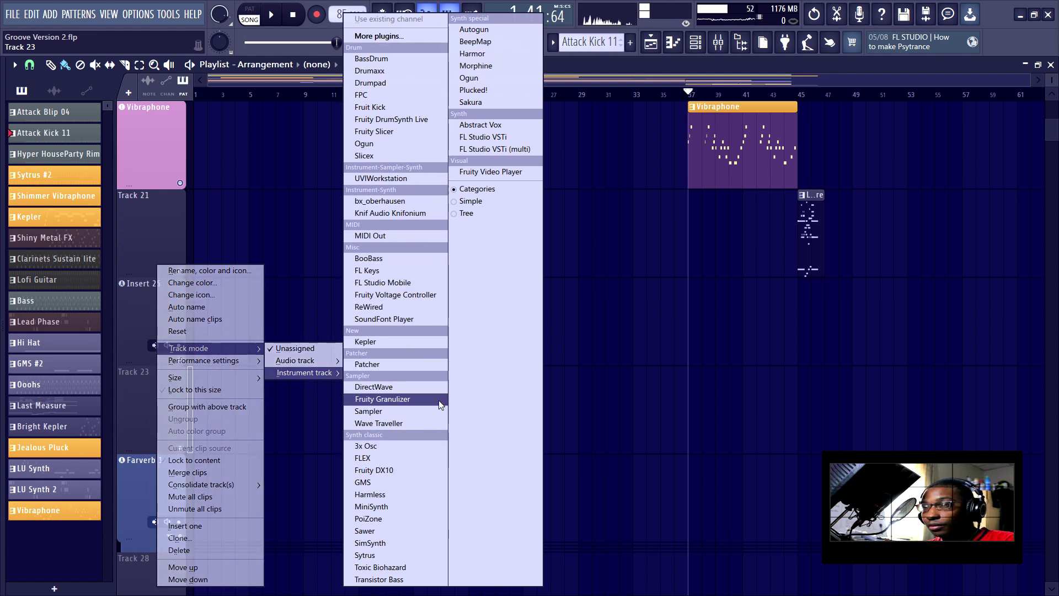
left_click(395, 483)
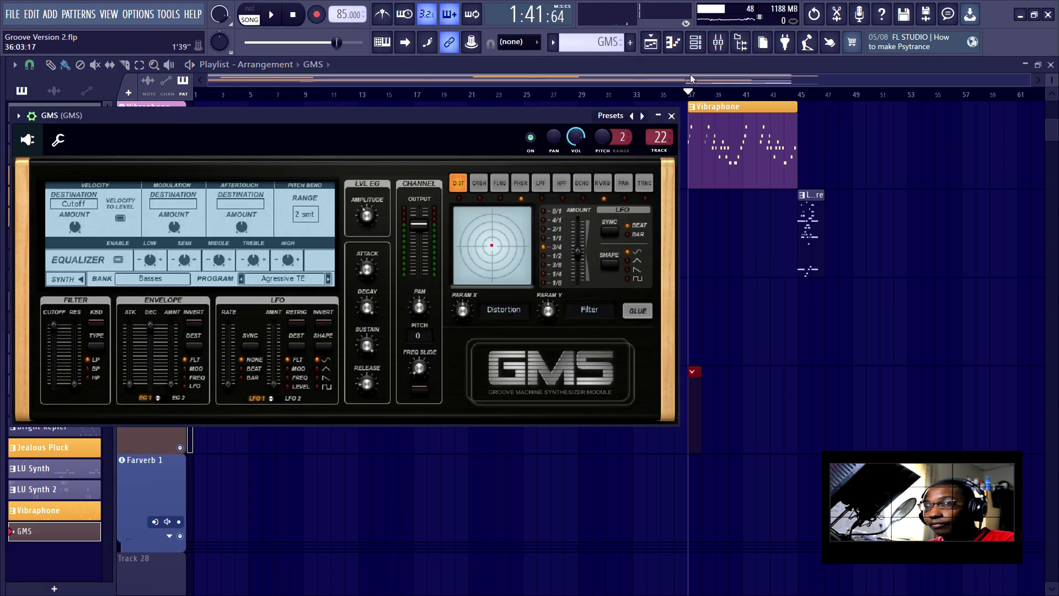
left_click(717, 47)
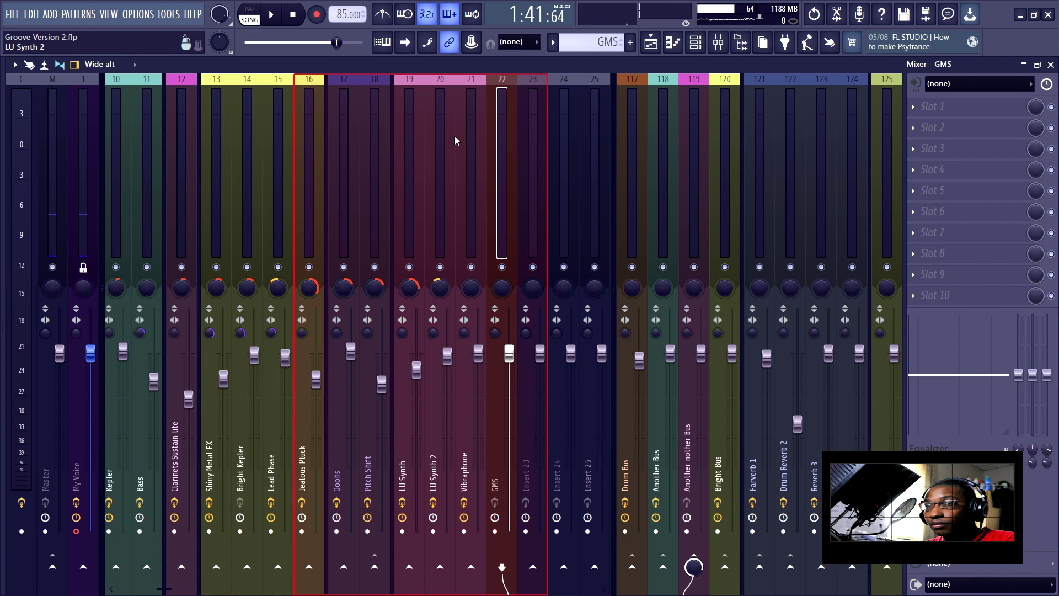
scroll(541, 152, "down", 3)
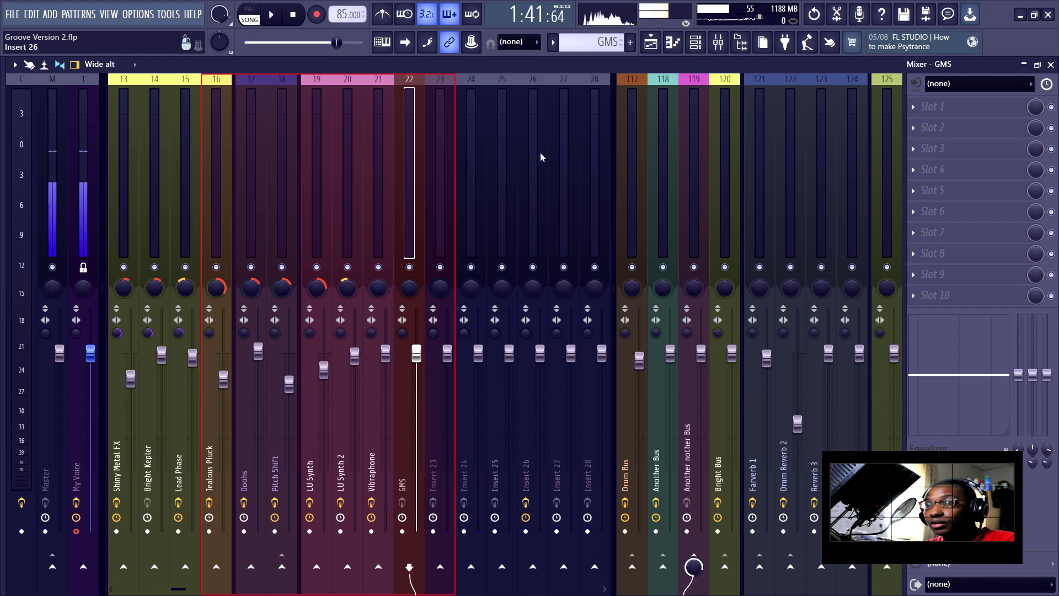
left_click(501, 153)
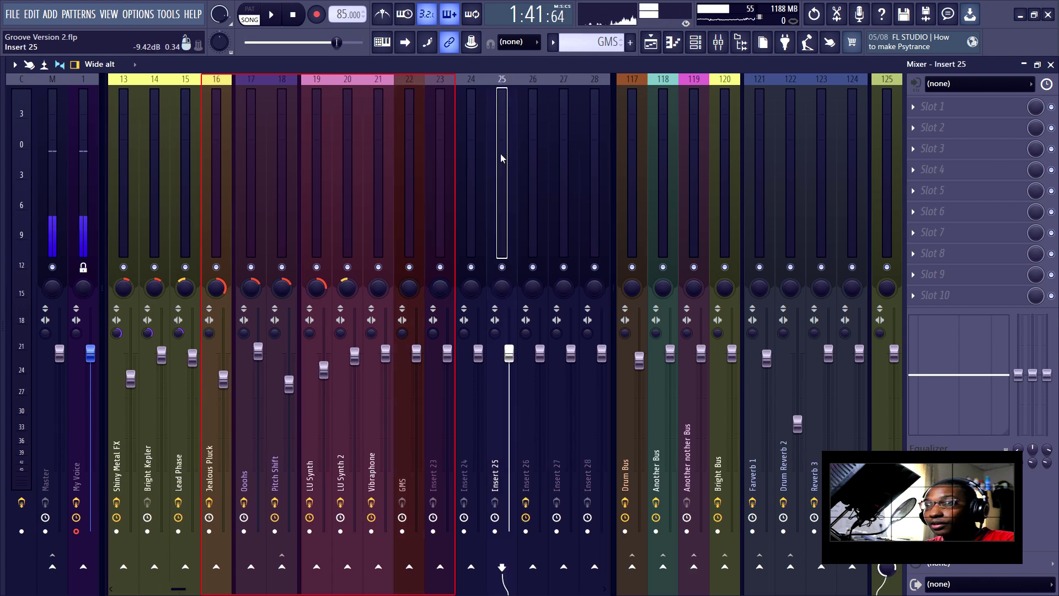
Move the GMS plugin window to the right, with the mixer closed afterwards
left_click(1051, 65)
left_click_drag(428, 131, 707, 153)
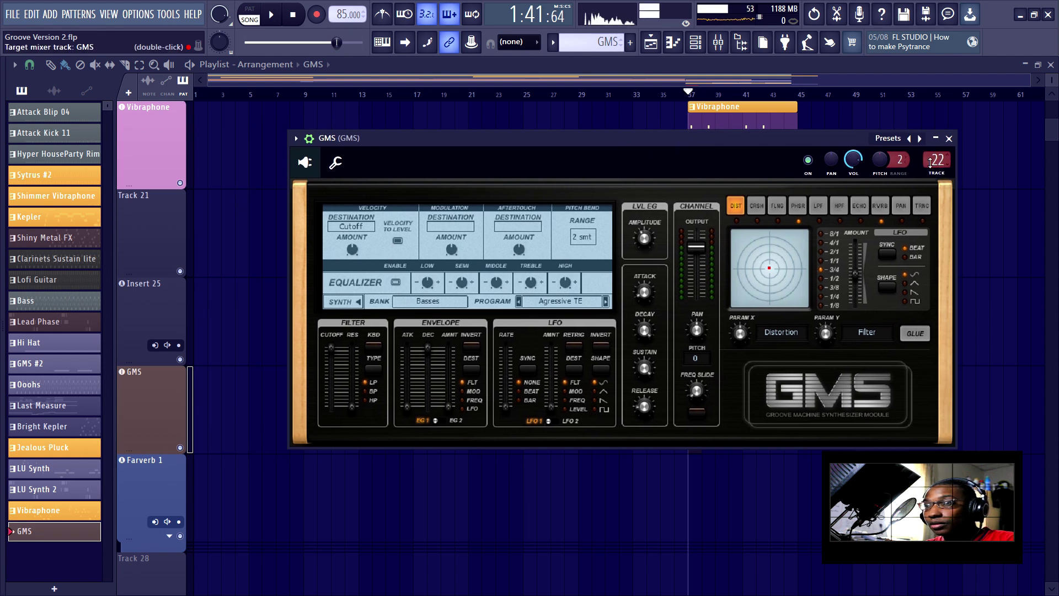
left_click(718, 44)
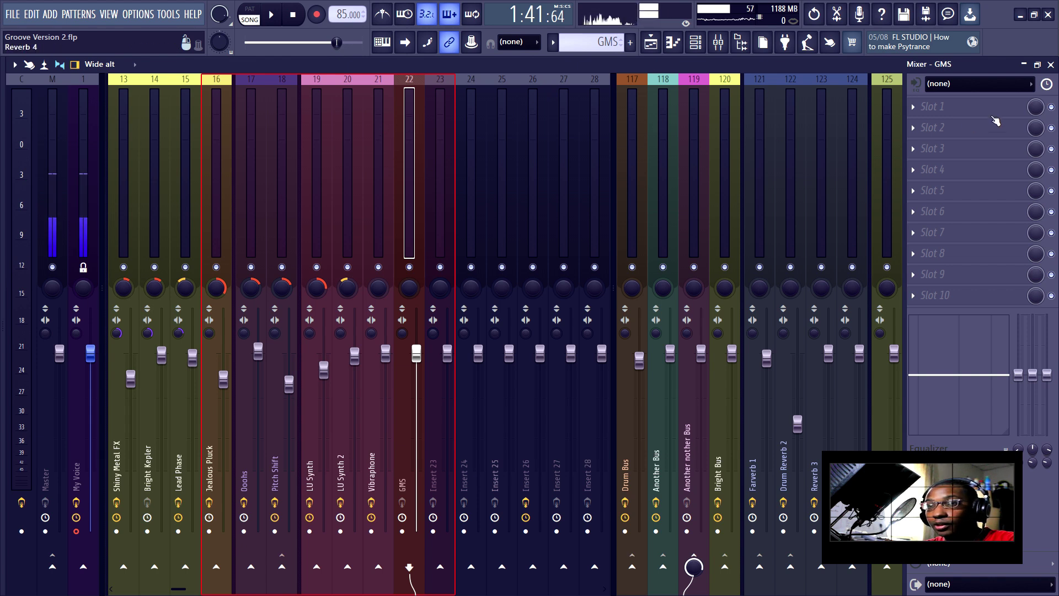
left_click(1050, 64)
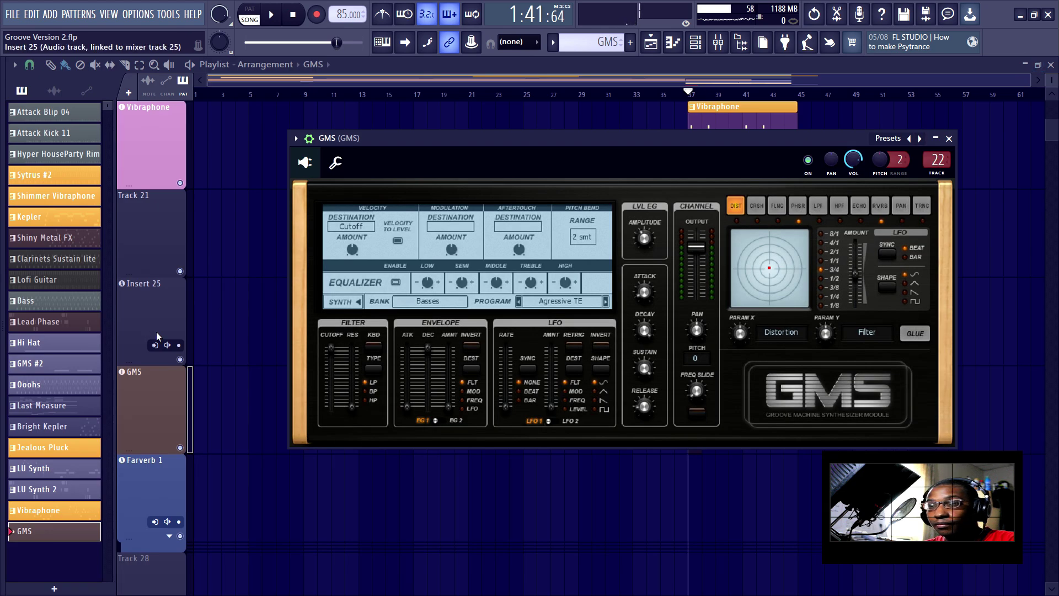
Close the GMS window, then try dropping Multiband Delay from Starred plugins onto an empty track and dismiss the error
left_click(948, 139)
scroll(190, 208, "down", 3)
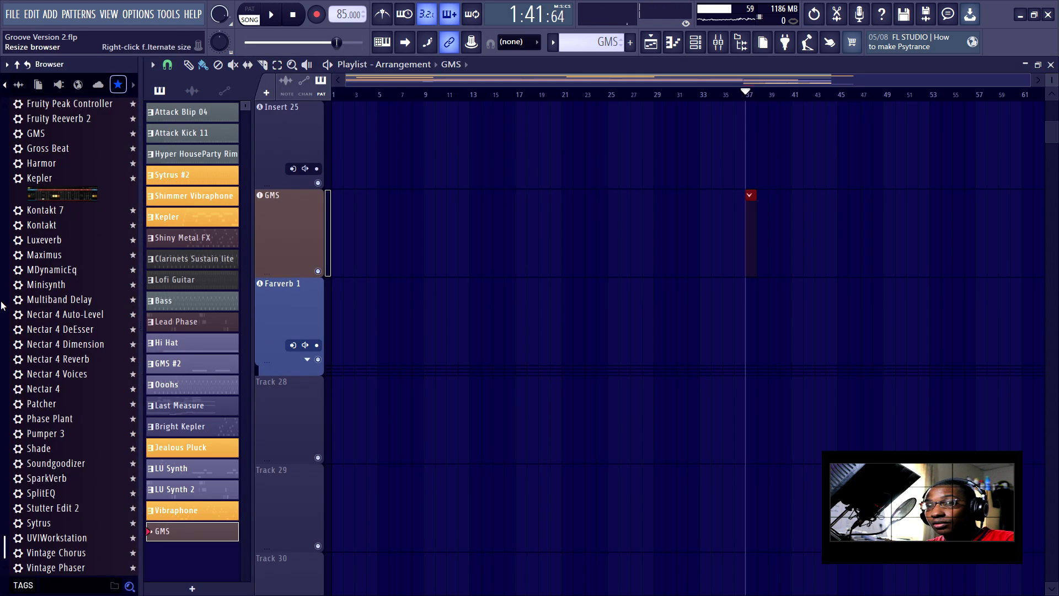
scroll(325, 303, "down", 4)
mouse_move(48, 269)
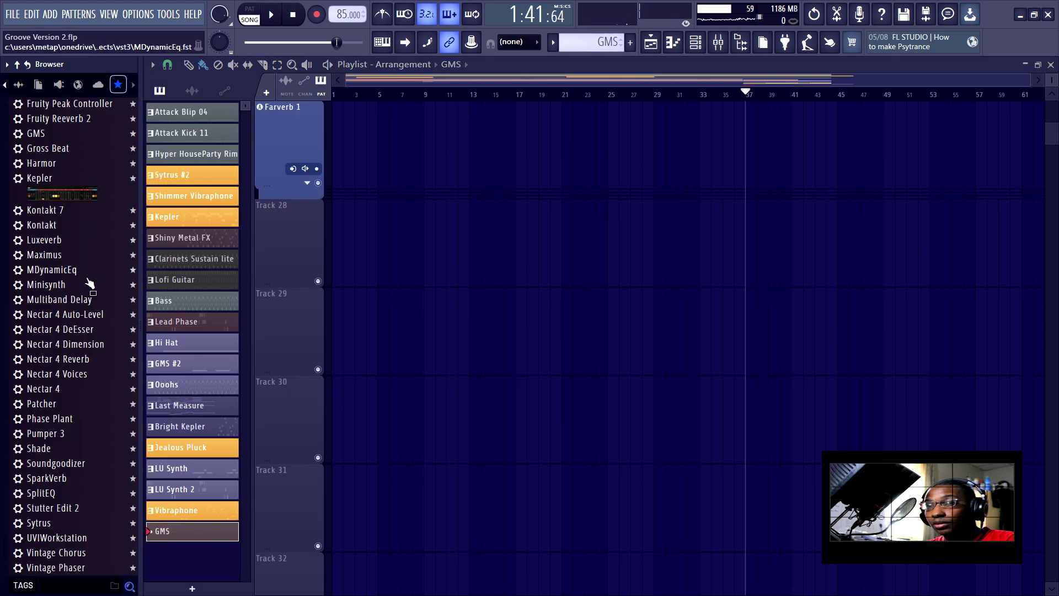
left_click(58, 84)
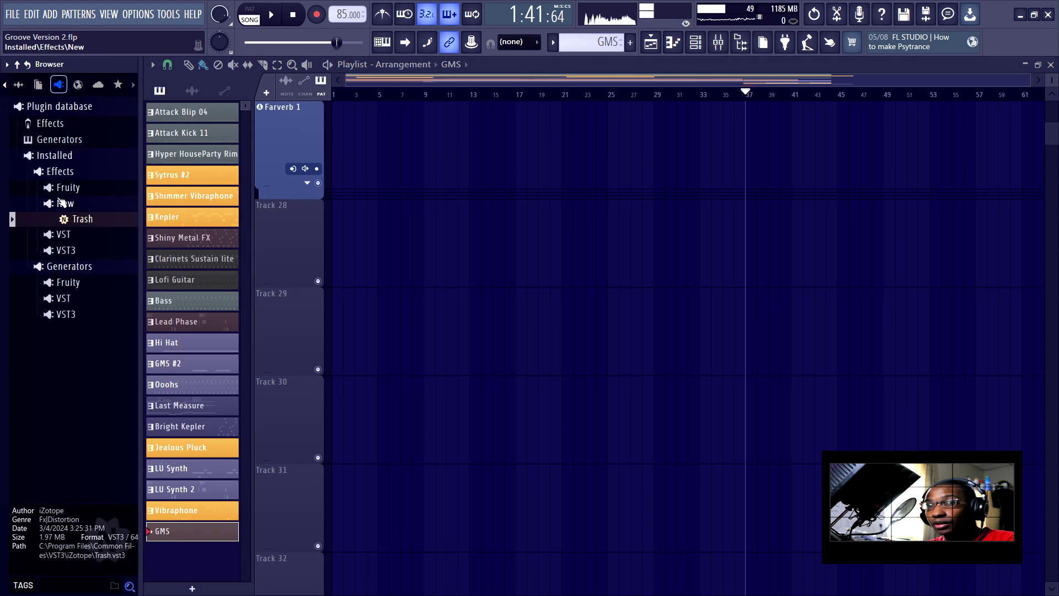
left_click(117, 86)
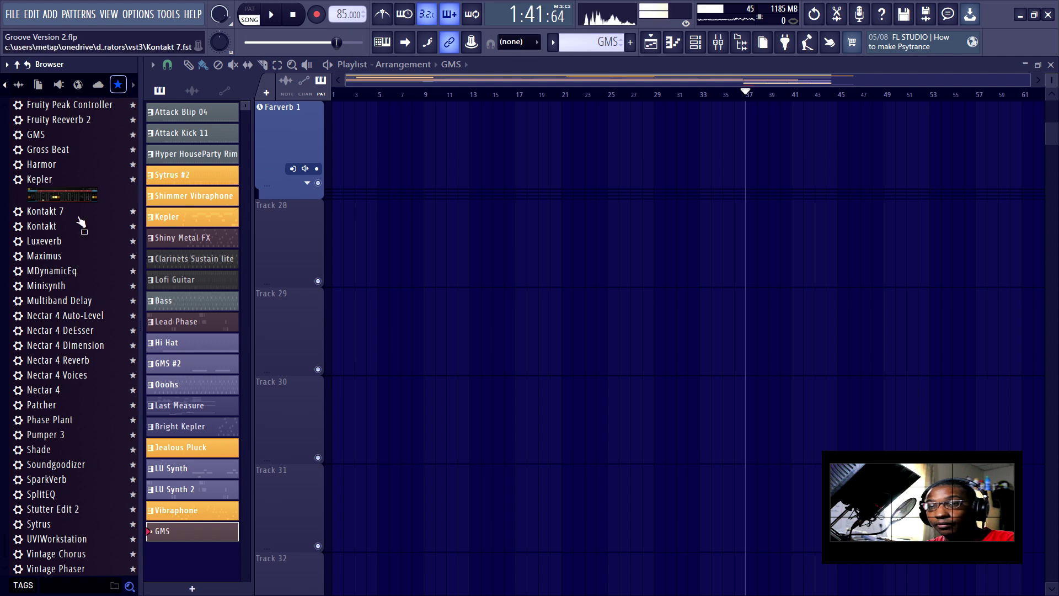
left_click_drag(51, 304, 147, 235)
left_click(638, 341)
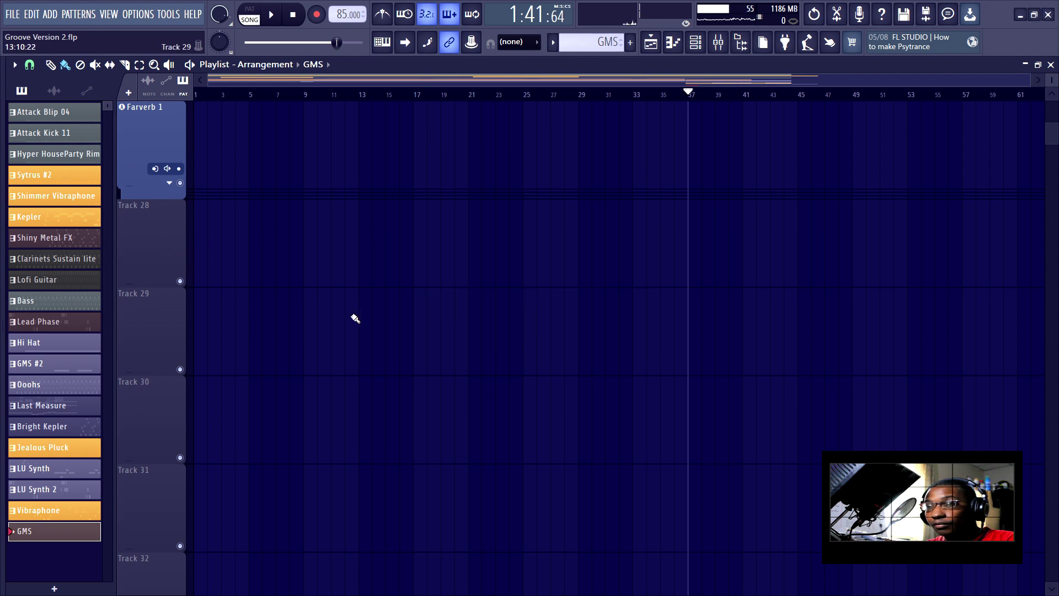
Drag a Kepler synth onto Track 21, close its window, and check Kepler #2's mixer insert
scroll(312, 309, "up", 5)
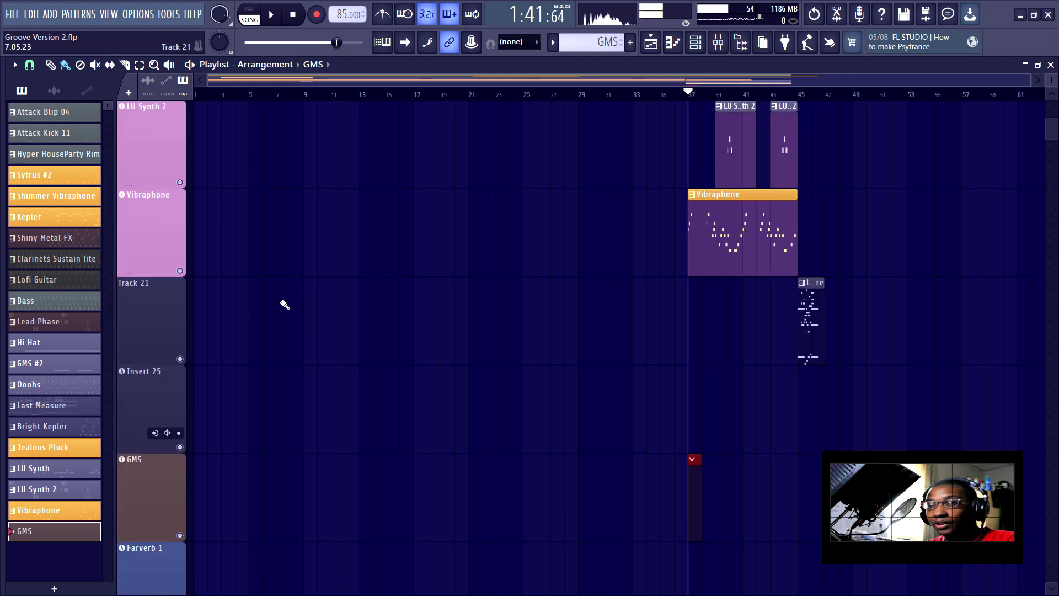
scroll(284, 305, "down", 2)
mouse_move(48, 253)
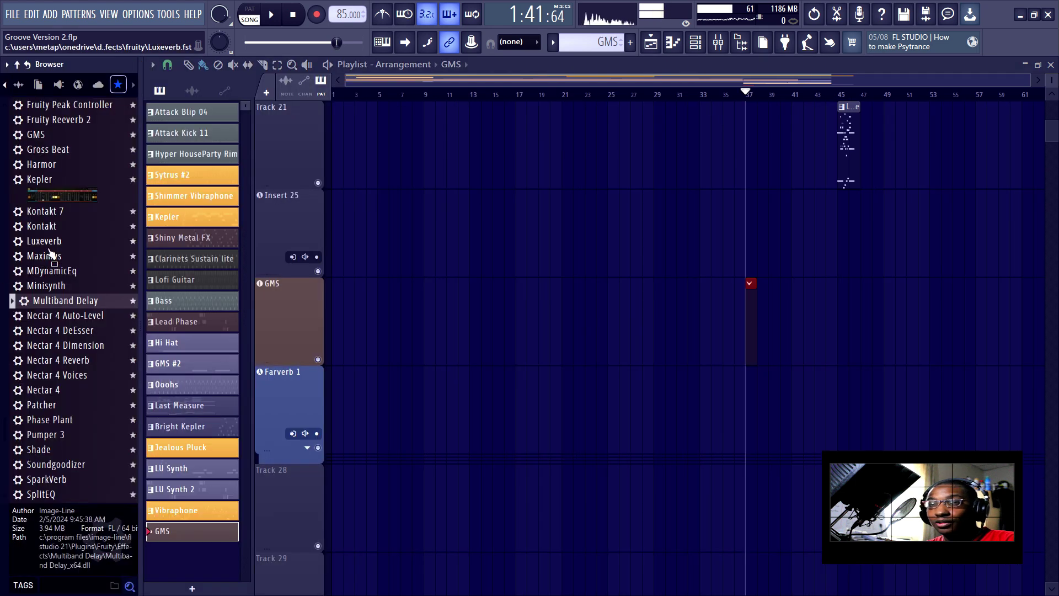
left_click_drag(47, 190, 131, 173)
key("Escape")
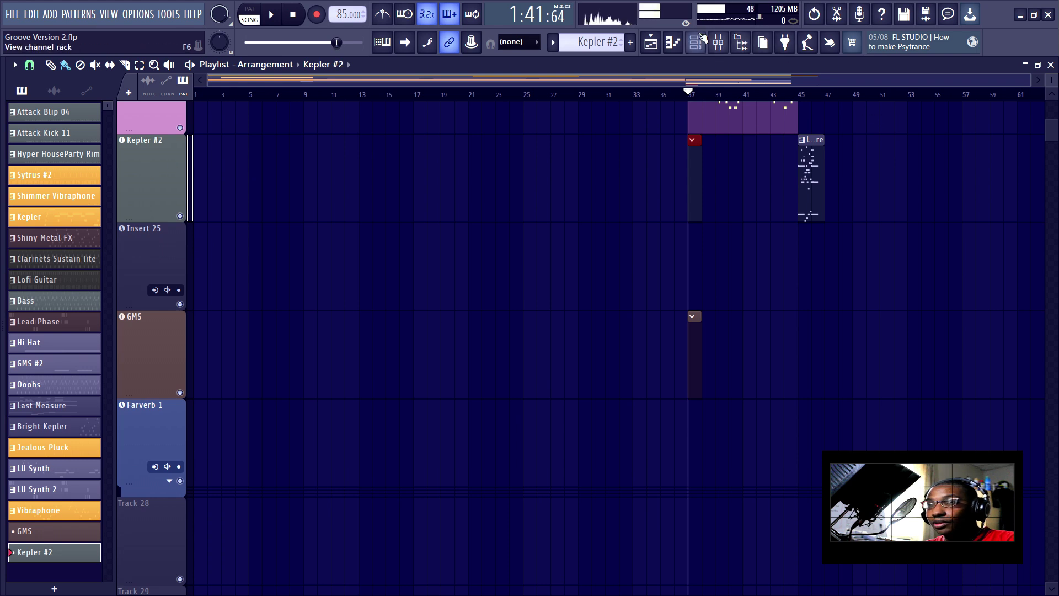
left_click(719, 43)
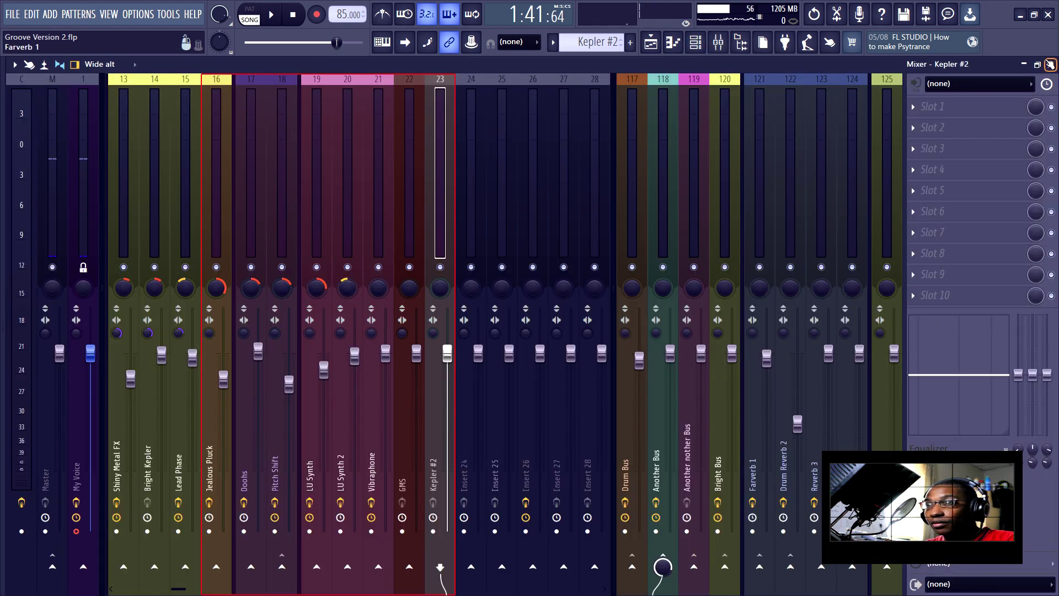
Close the mixer and open the Kepler #2 plugin window, moving it to the right
key("F9")
left_click(143, 164)
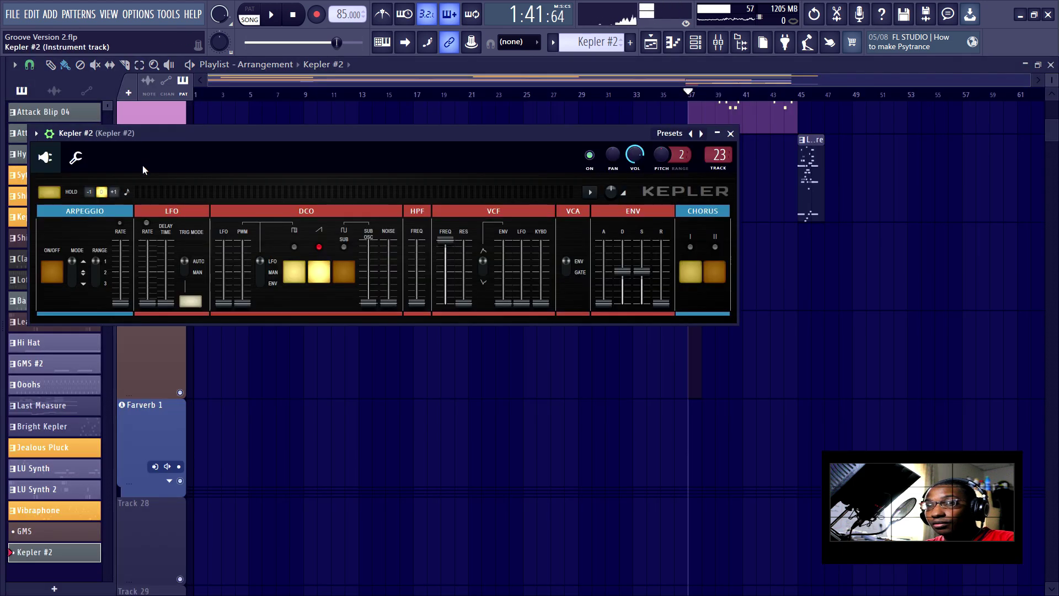
left_click_drag(316, 136, 541, 140)
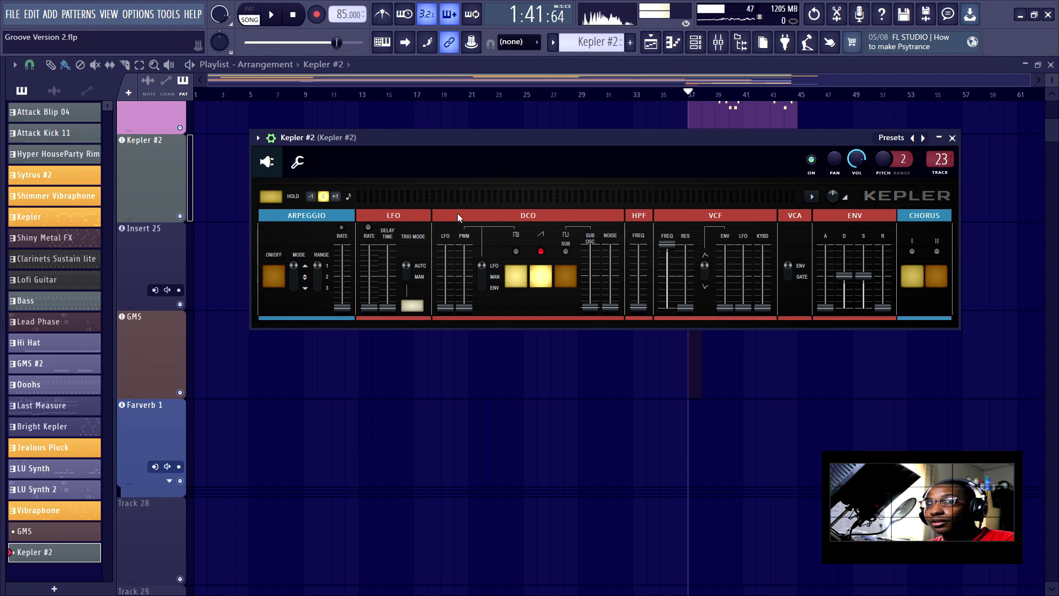
Drop Multiband Delay from the plugin browser onto the Kepler #2 synth and close the effect window
key("alt+F8")
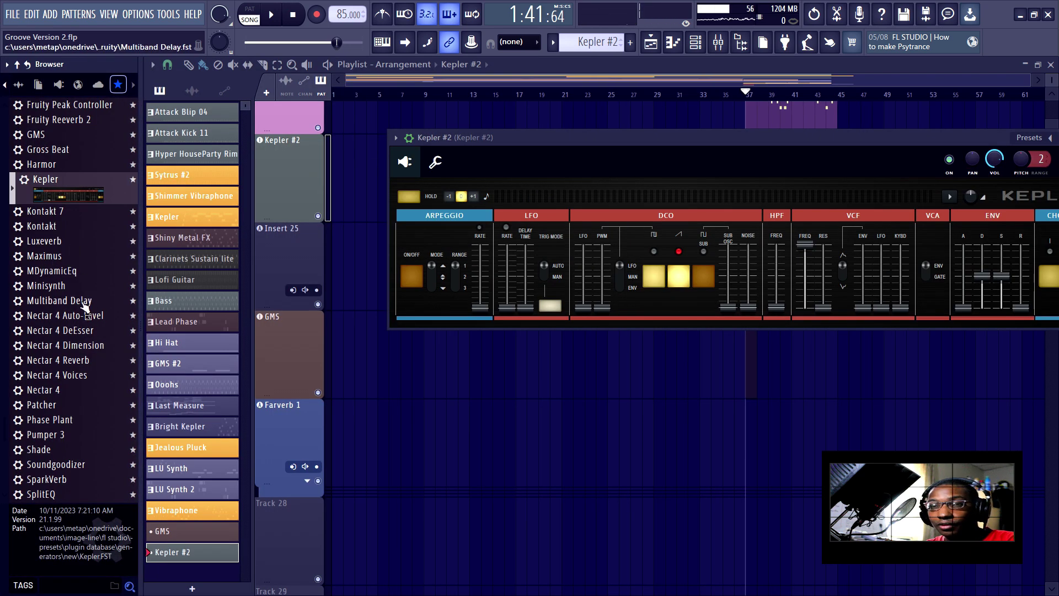
left_click_drag(81, 306, 607, 165)
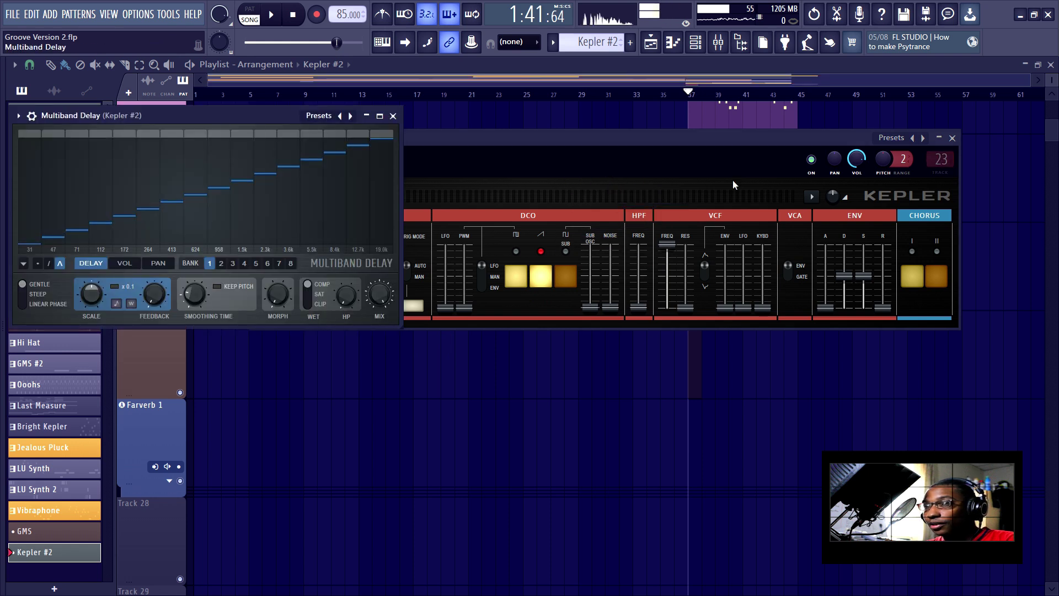
left_click(393, 116)
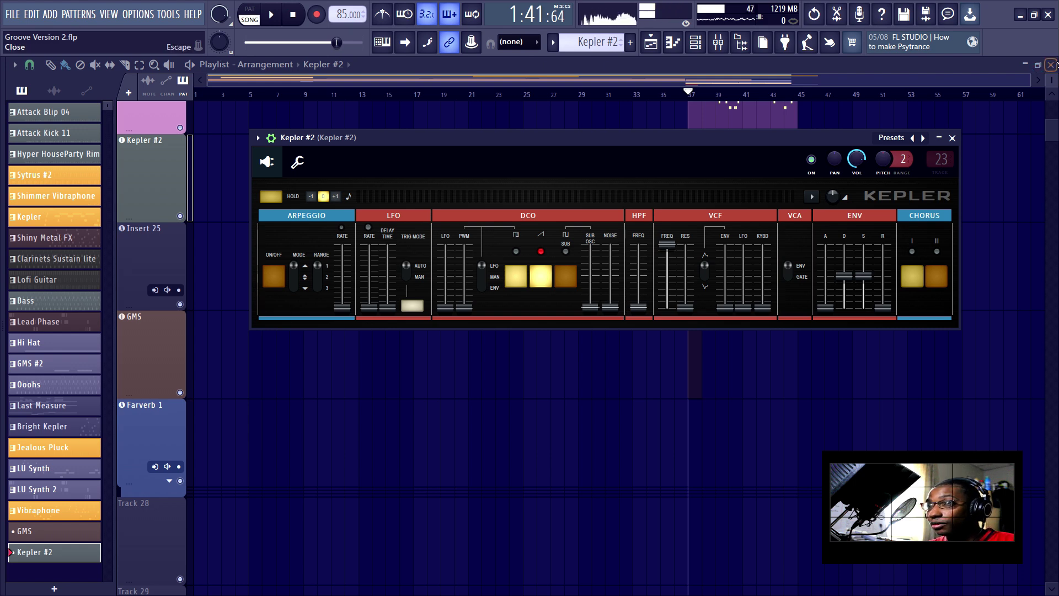
left_click(1051, 64)
Rename the Kepler #2 playlist track to fr
left_click(696, 42)
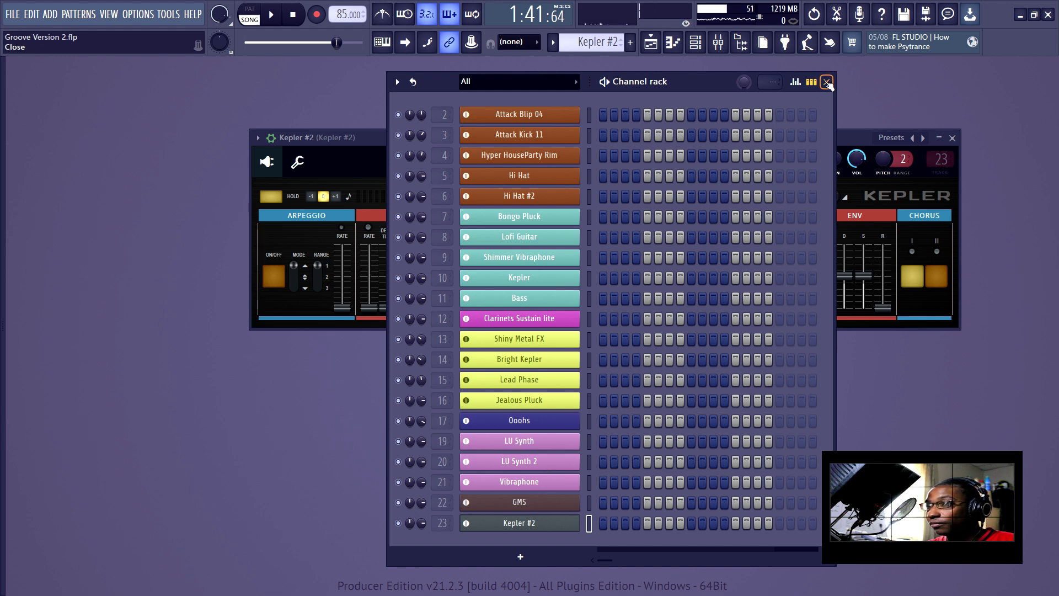
left_click(827, 83)
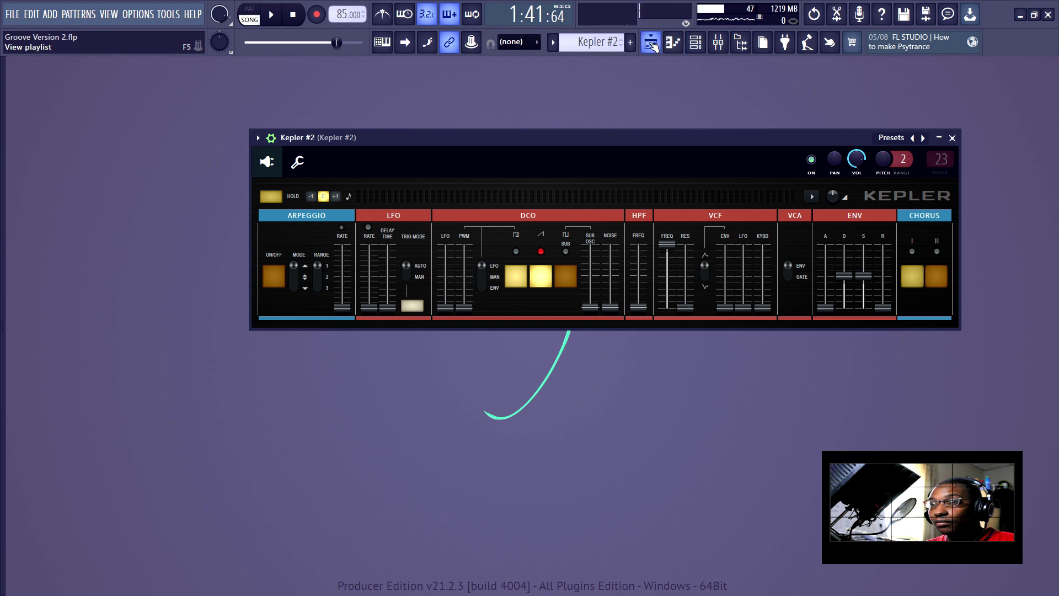
left_click(651, 42)
double_click(153, 167)
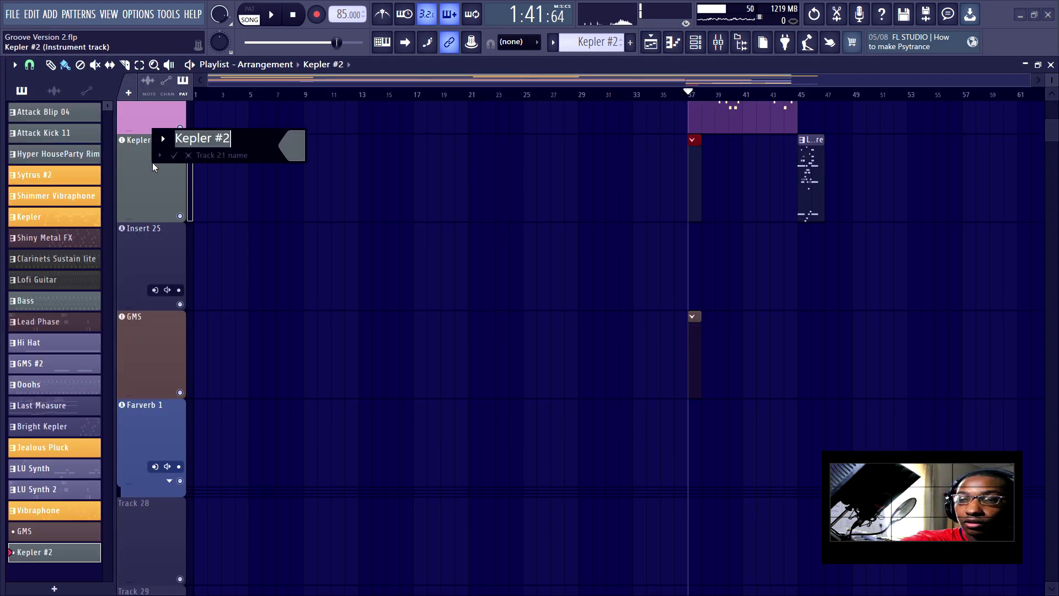
key("BackSpace")
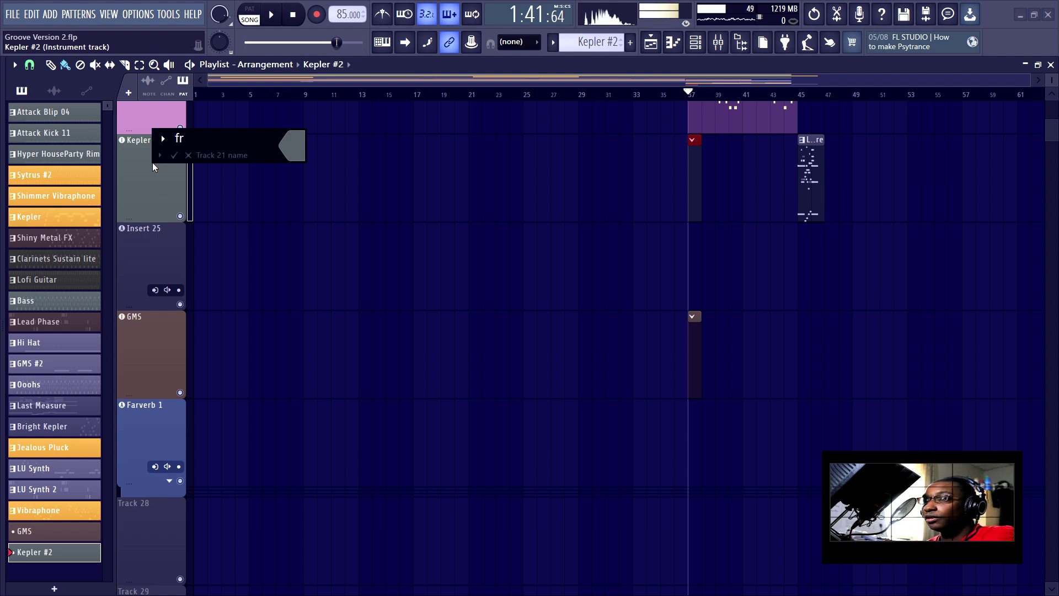
key("Return")
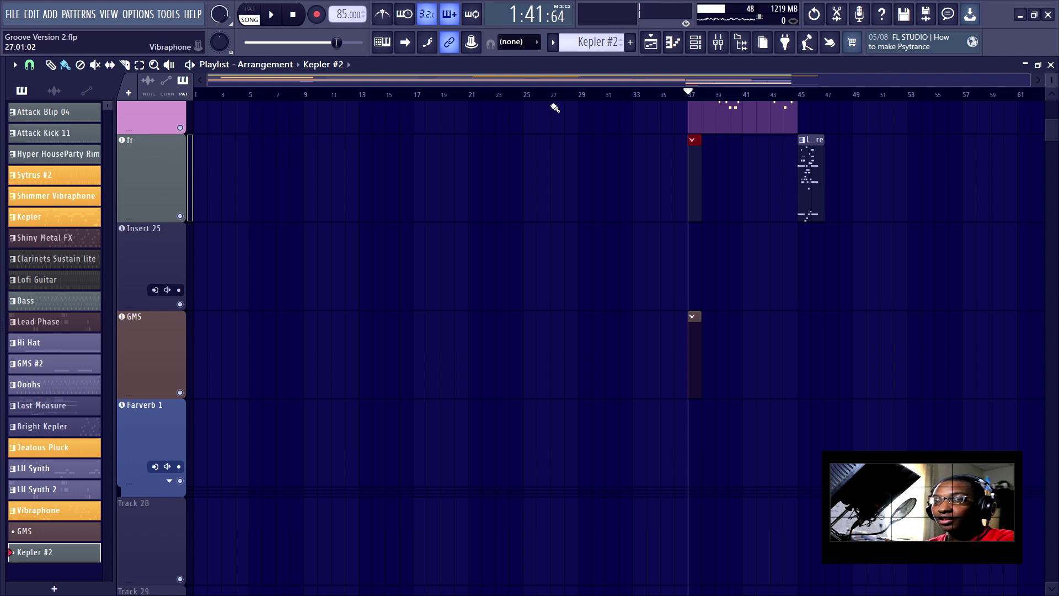
Check the renamed fr insert in the mixer, then close the mixer and playlist
left_click(725, 46)
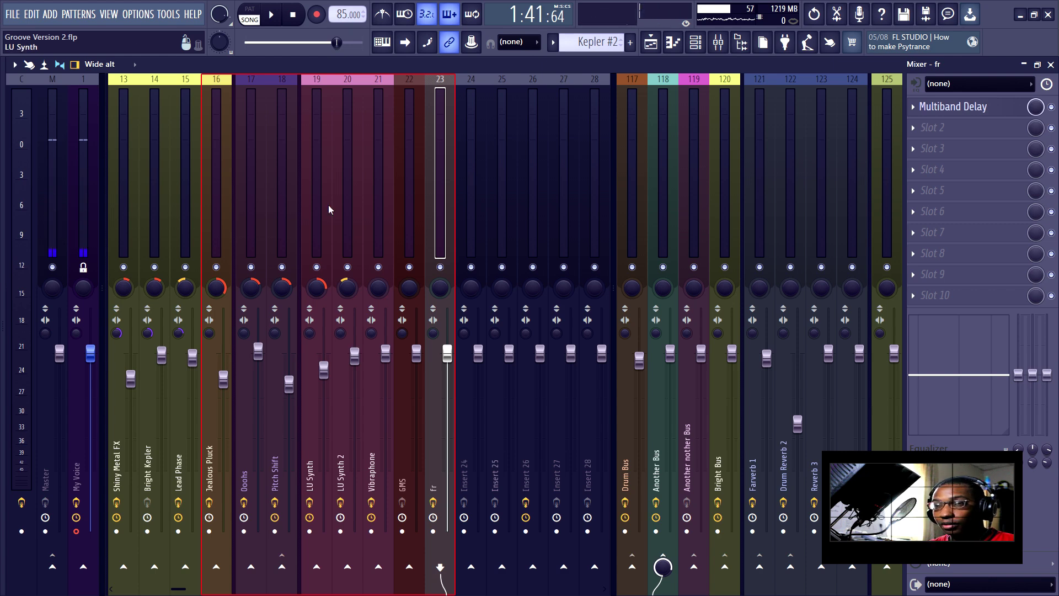
left_click(1051, 64)
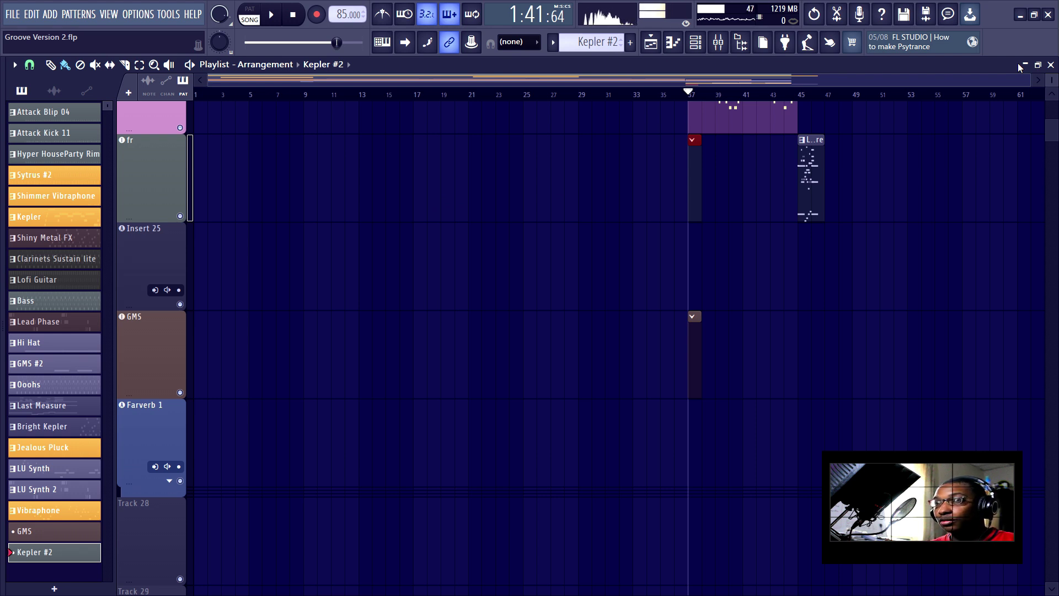
left_click(1050, 64)
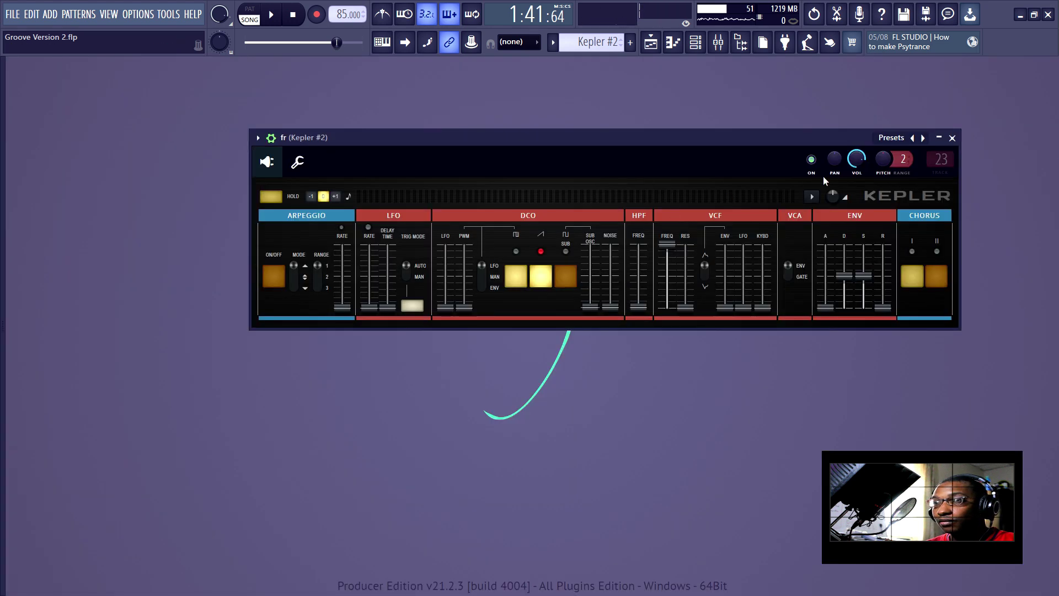
Close the Kepler synth window and bring up the mixer across the workspace
left_click(952, 138)
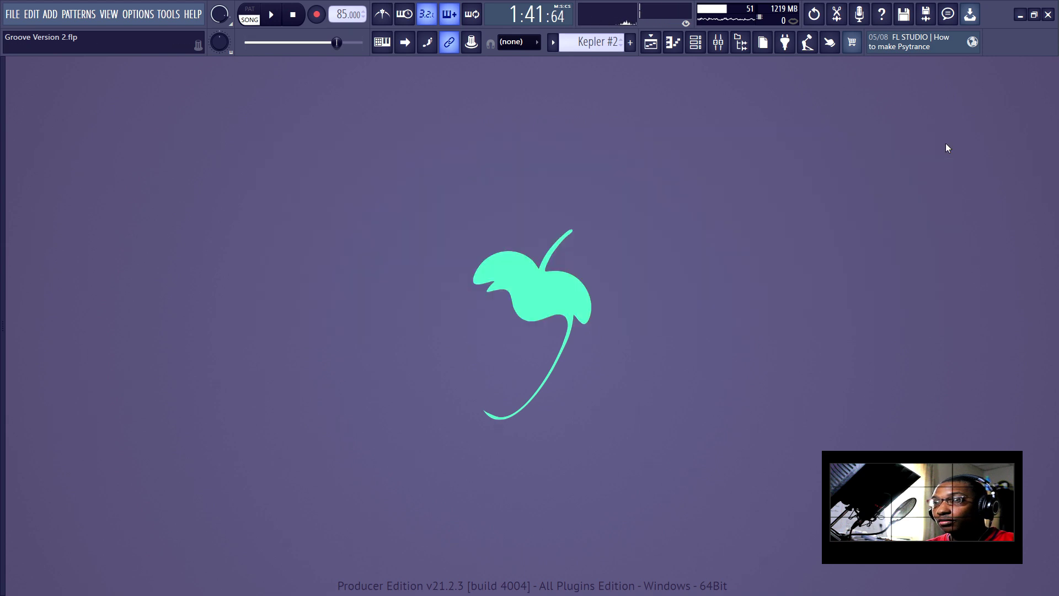
left_click(718, 53)
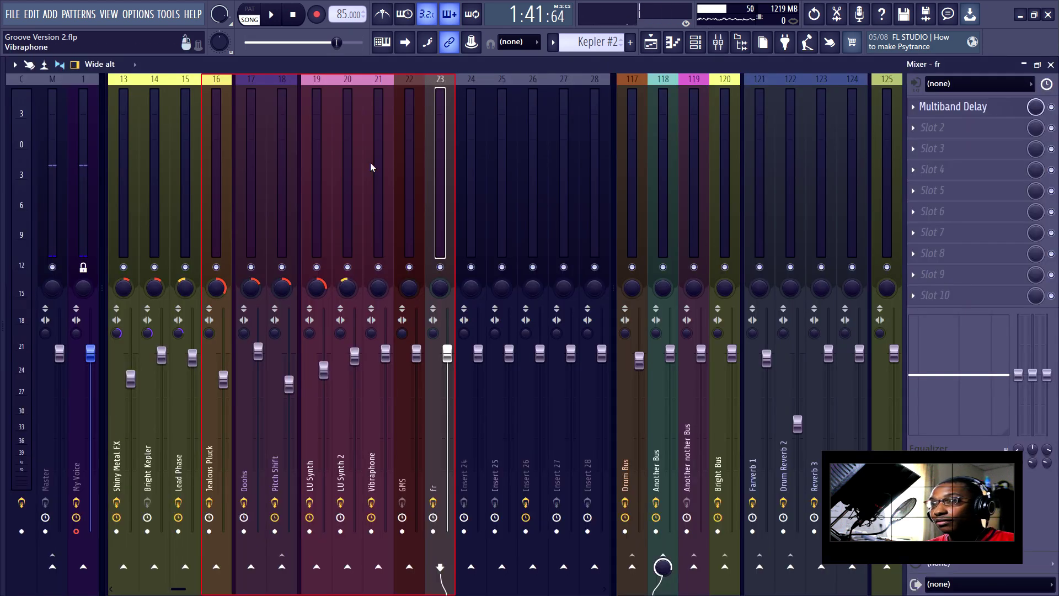
scroll(371, 168, "down", 3)
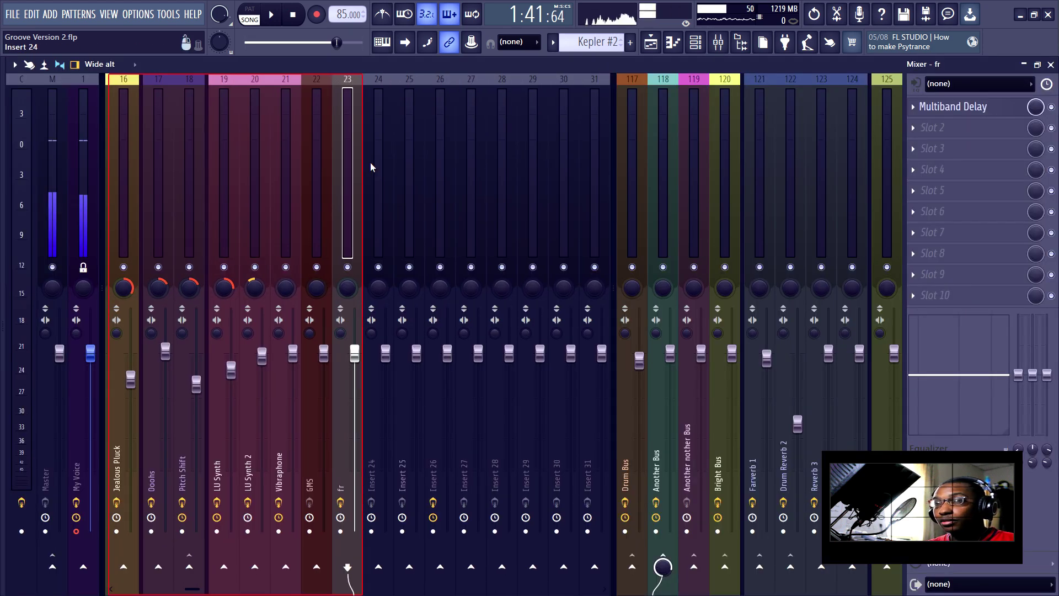
scroll(369, 162, "up", 6)
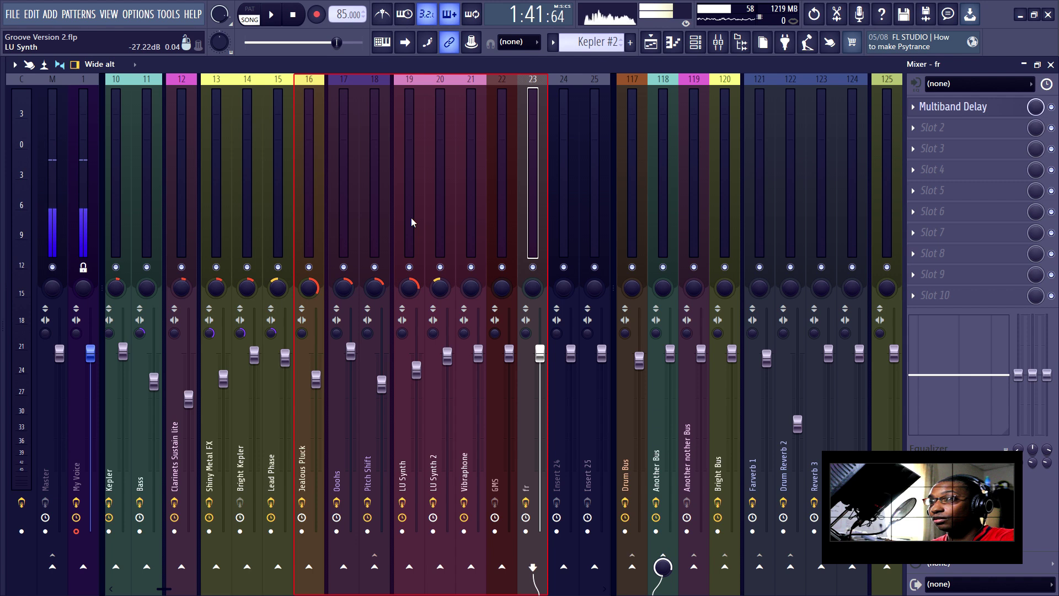
Shift-lock the Insert 24 mixer track using its small dot
left_click(564, 268)
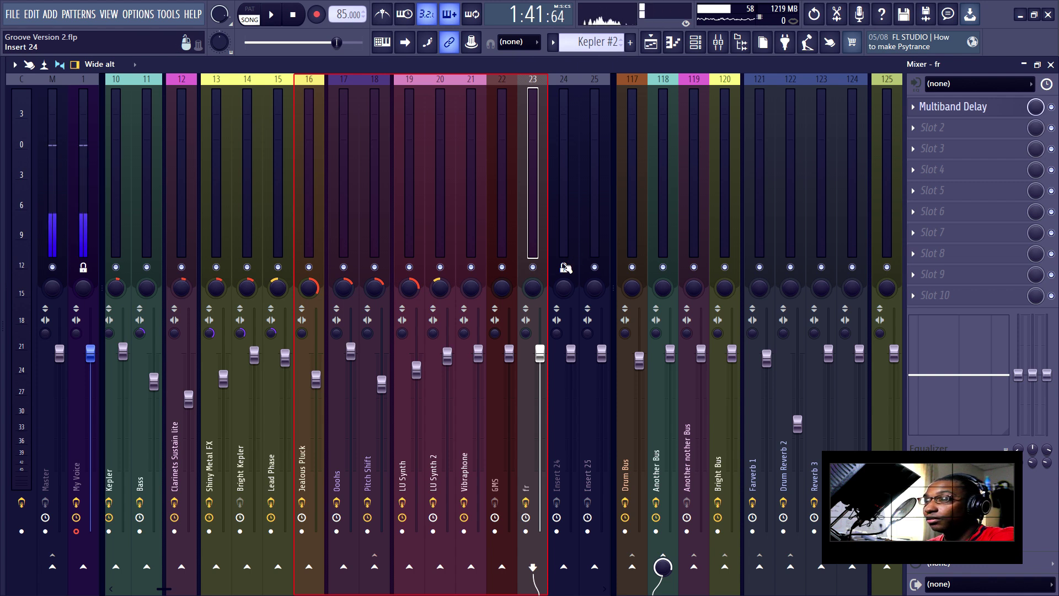
left_click(563, 267)
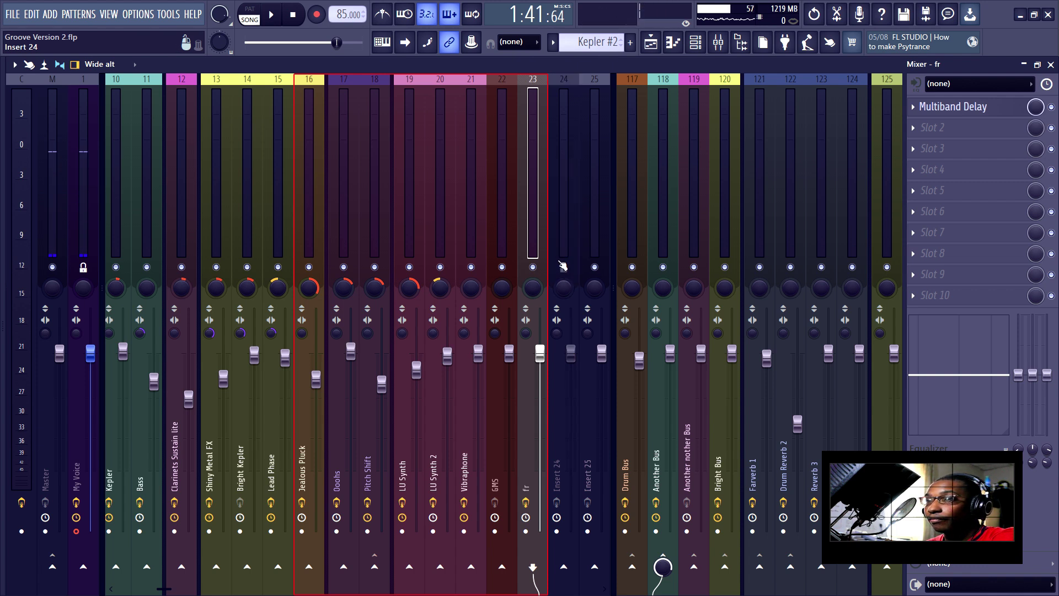
left_click(594, 268)
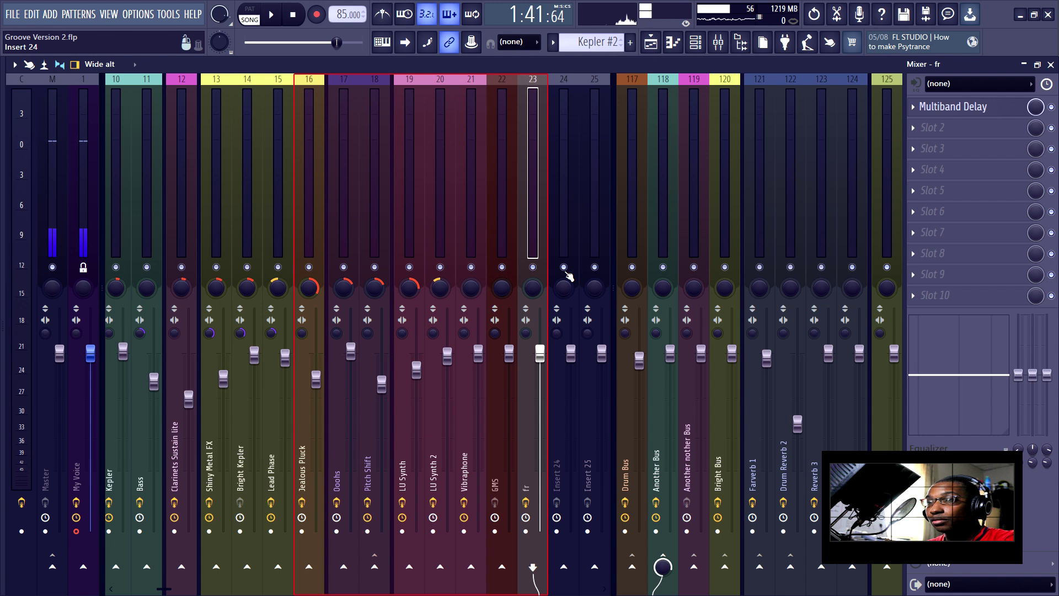
scroll(339, 226, "left", 8)
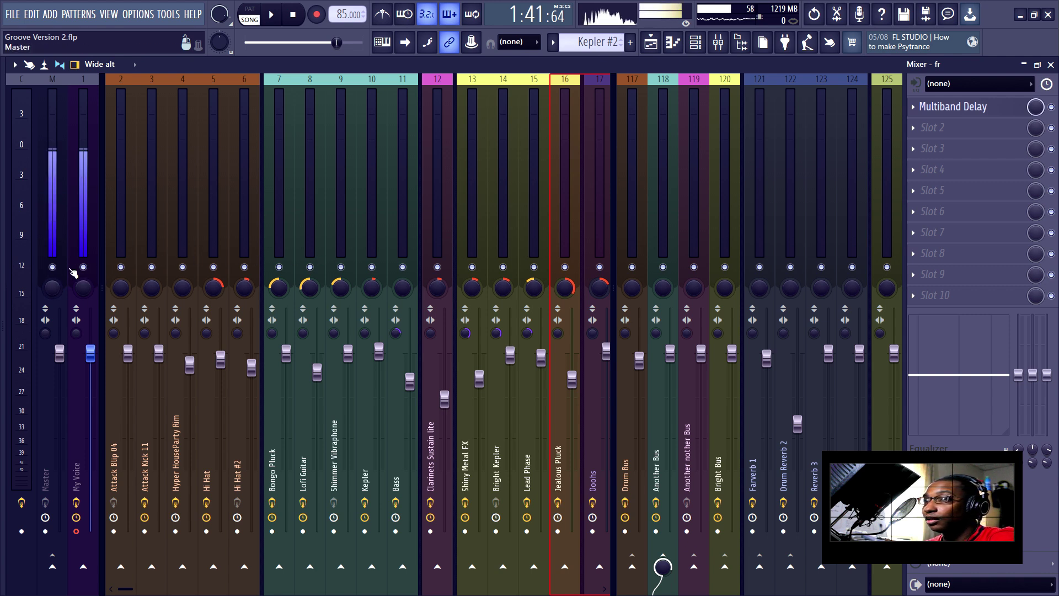
Select Shimmer Vibraphone, lock My Voice, then show Drum Reverb 2's effect slots
left_click(342, 268)
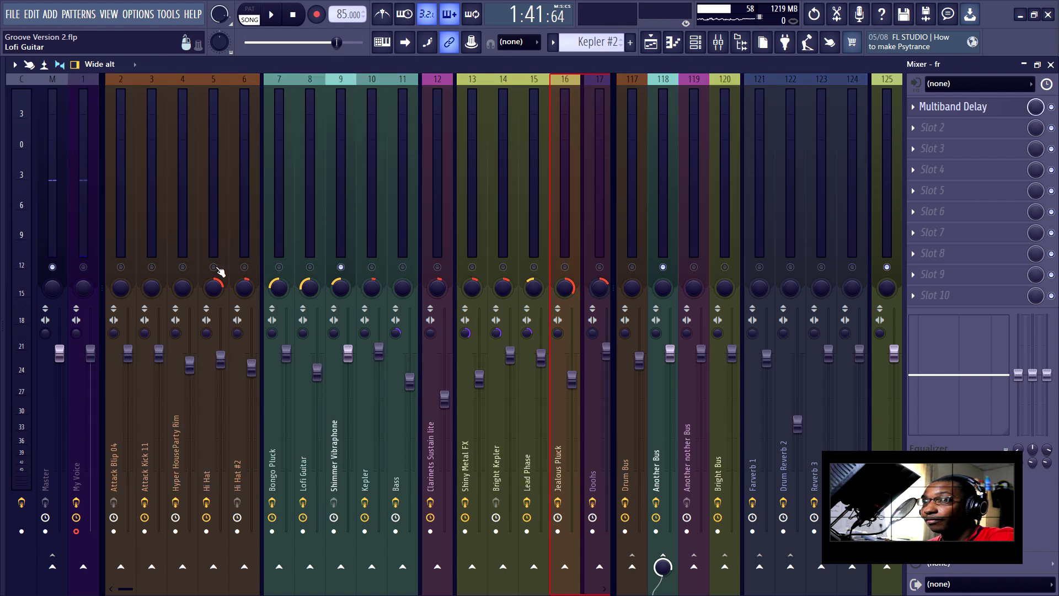
left_click(83, 267)
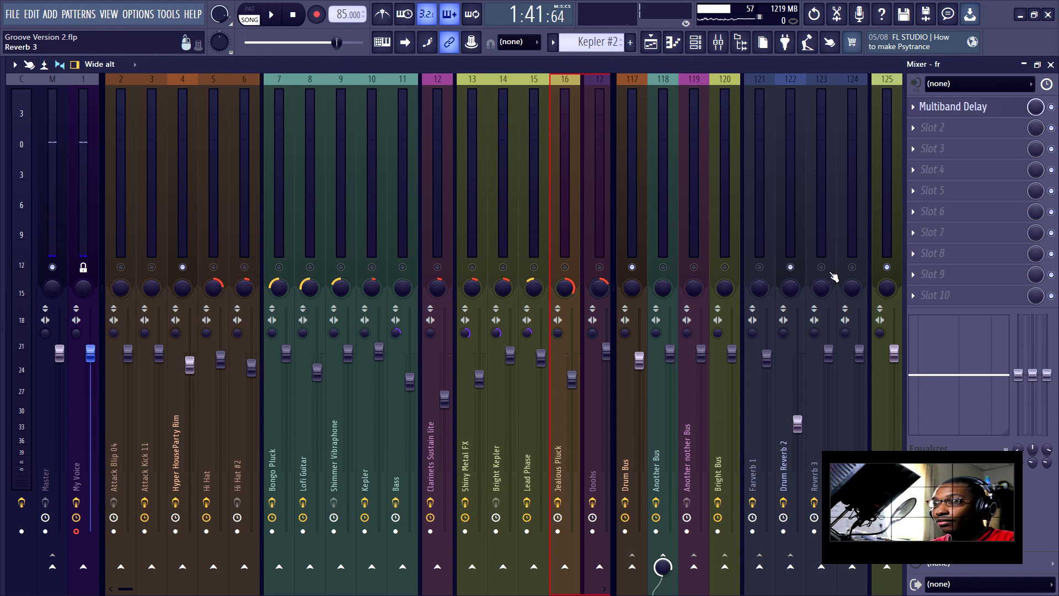
left_click(795, 204)
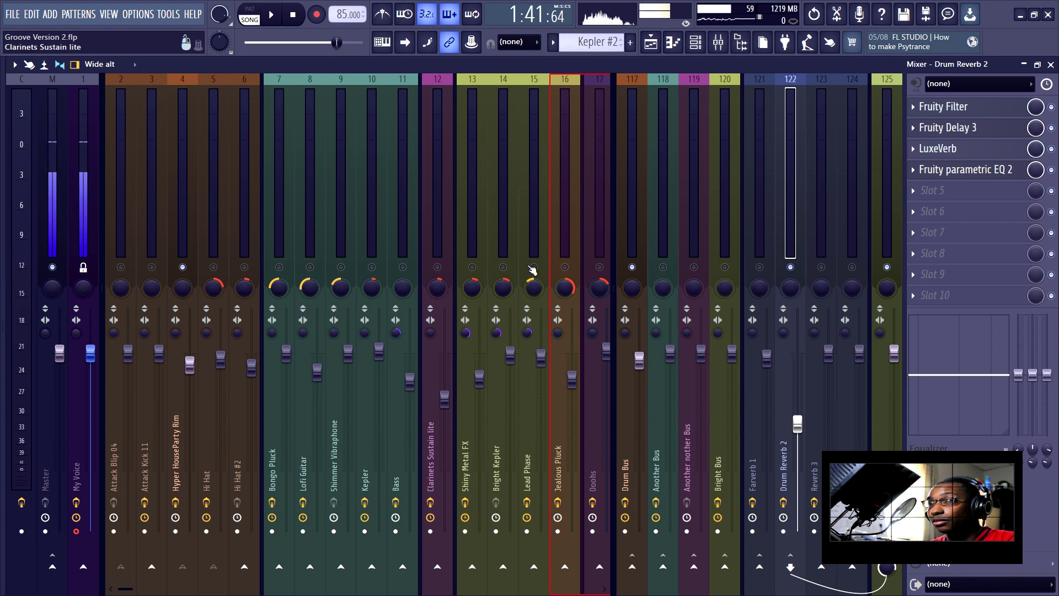
Select the Kepler, Hyper HouseParty Rim, Hi Hat and Hi Hat #2 mixer tracks in turn
left_click(369, 269)
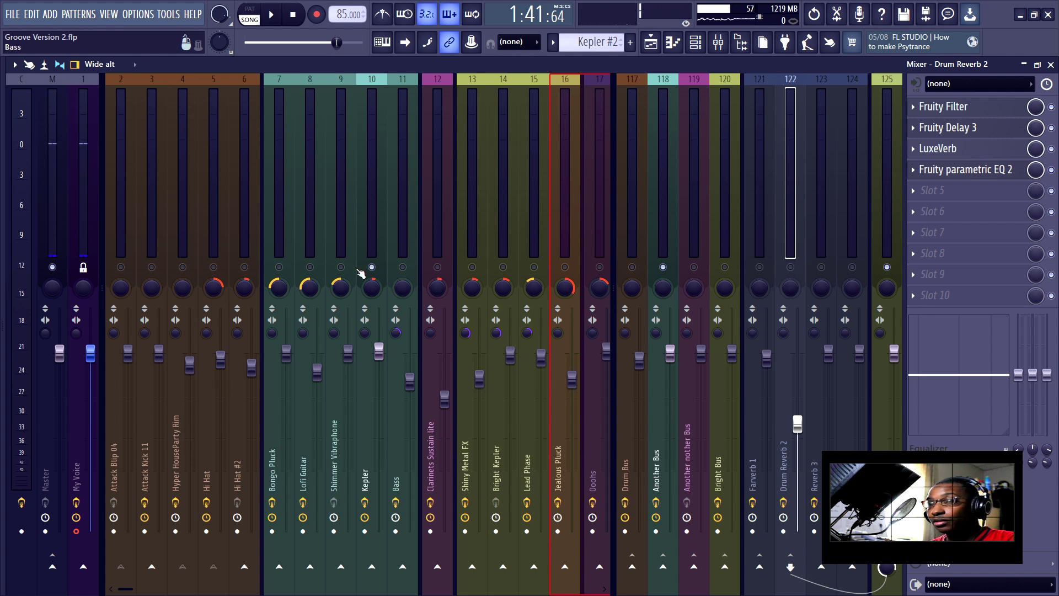
left_click(181, 266)
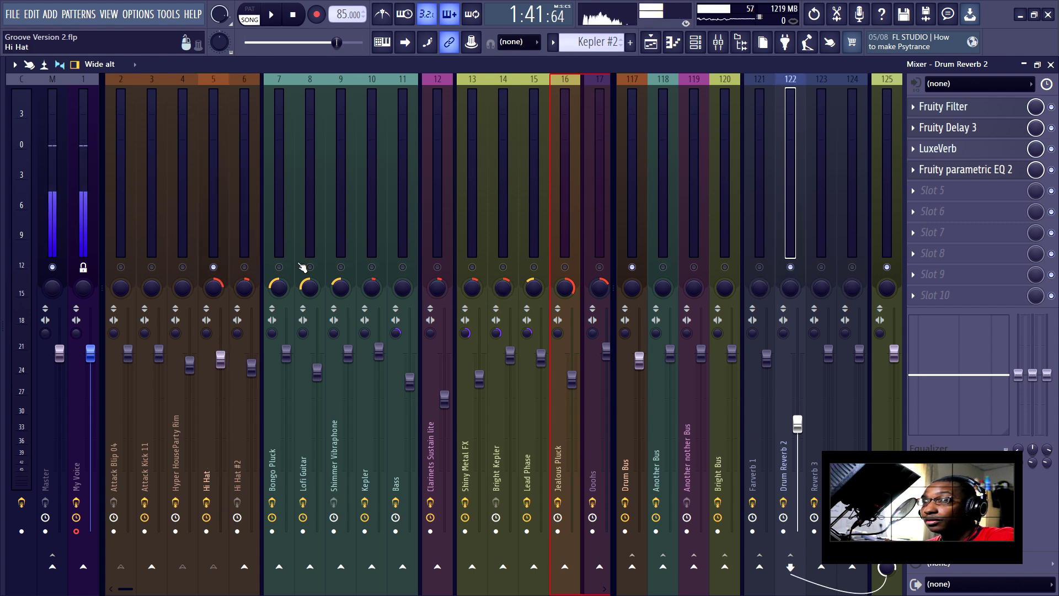
left_click(182, 176)
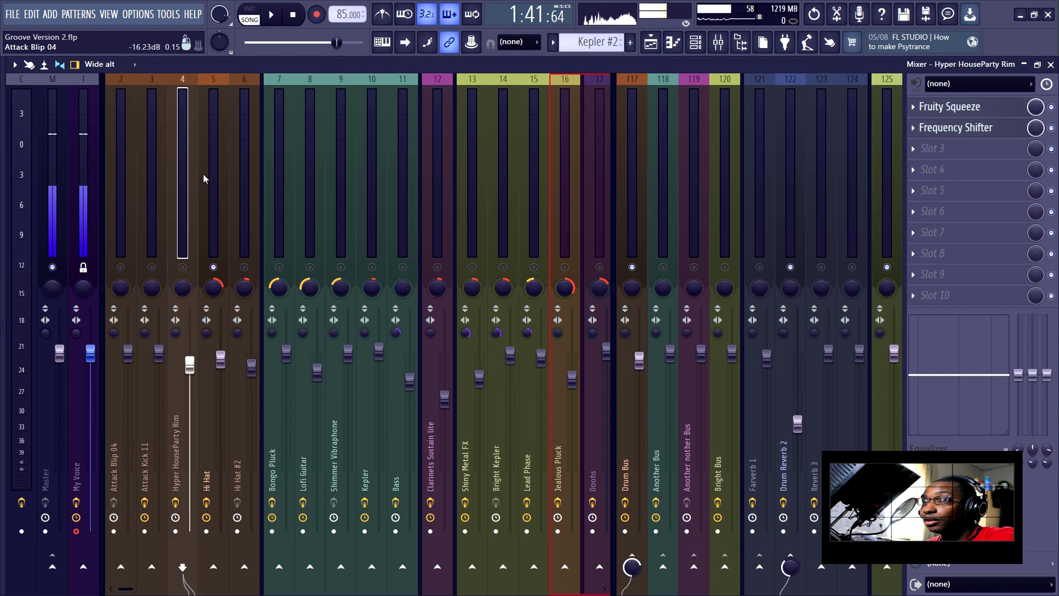
left_click(214, 173)
left_click(247, 177)
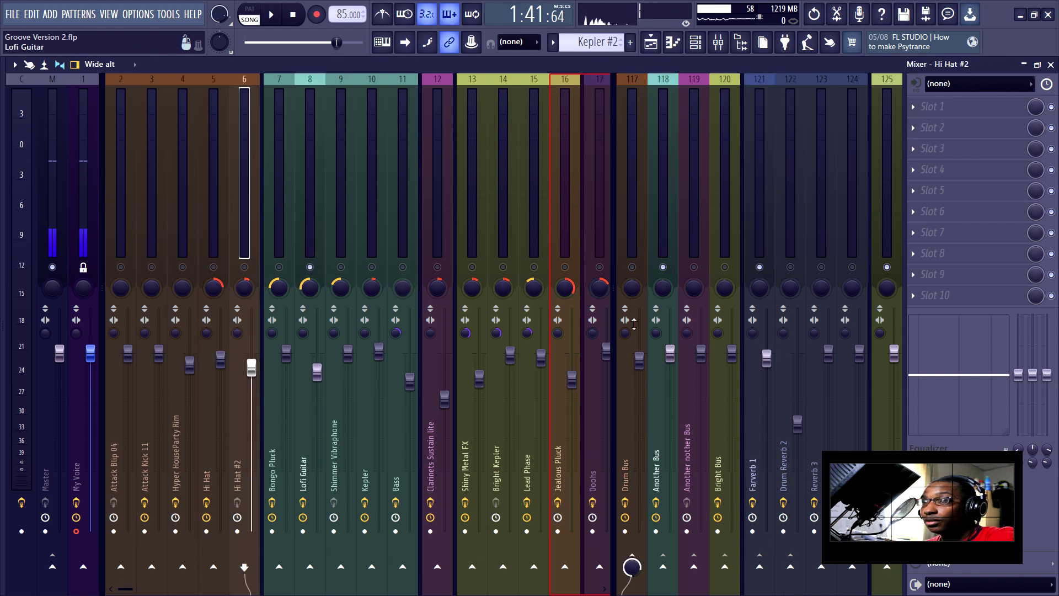
Lock the Drum Reverb 2 mixer track, then toggle the dots on tracks 2–5
left_click(790, 268)
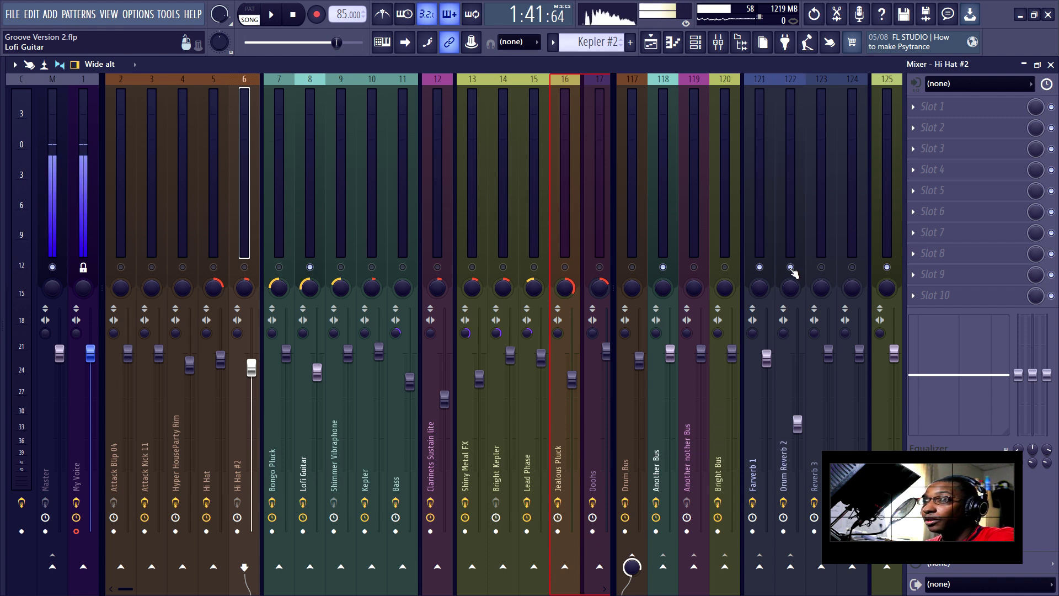
left_click(310, 267)
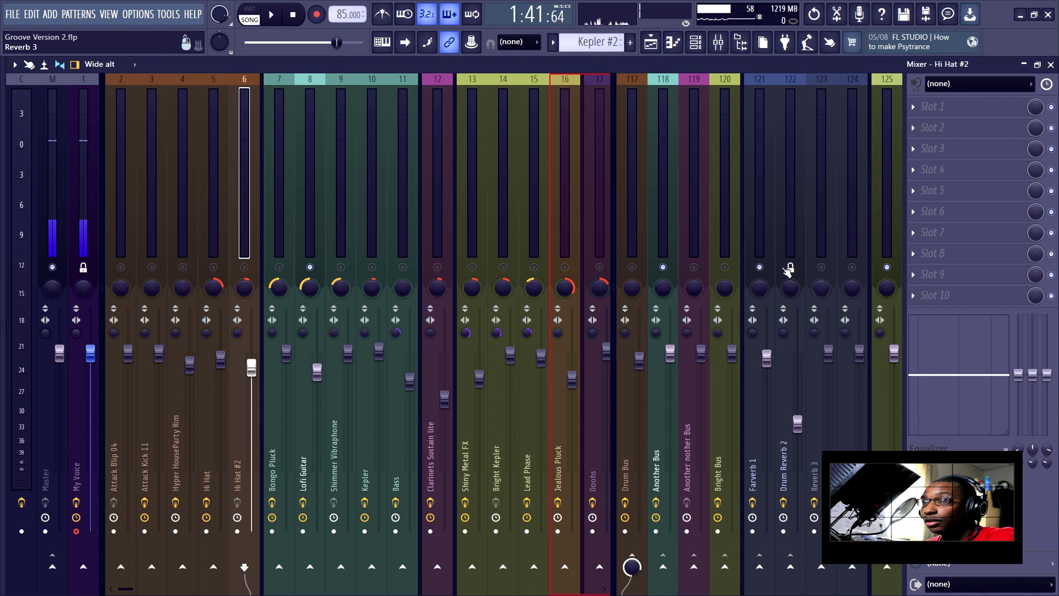
left_click(214, 268)
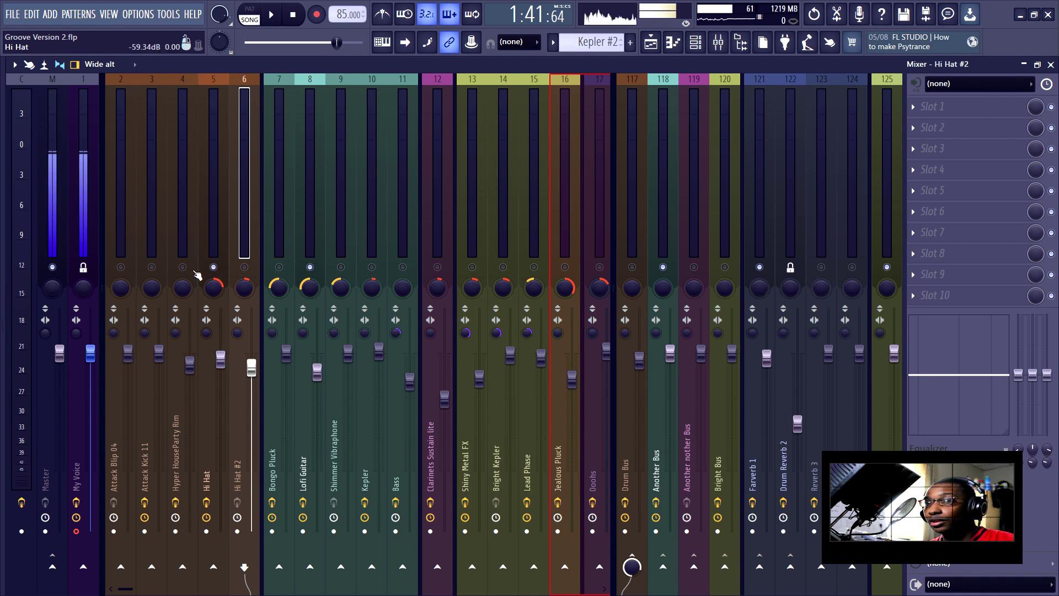
left_click(151, 267)
left_click(121, 267)
left_click(151, 267)
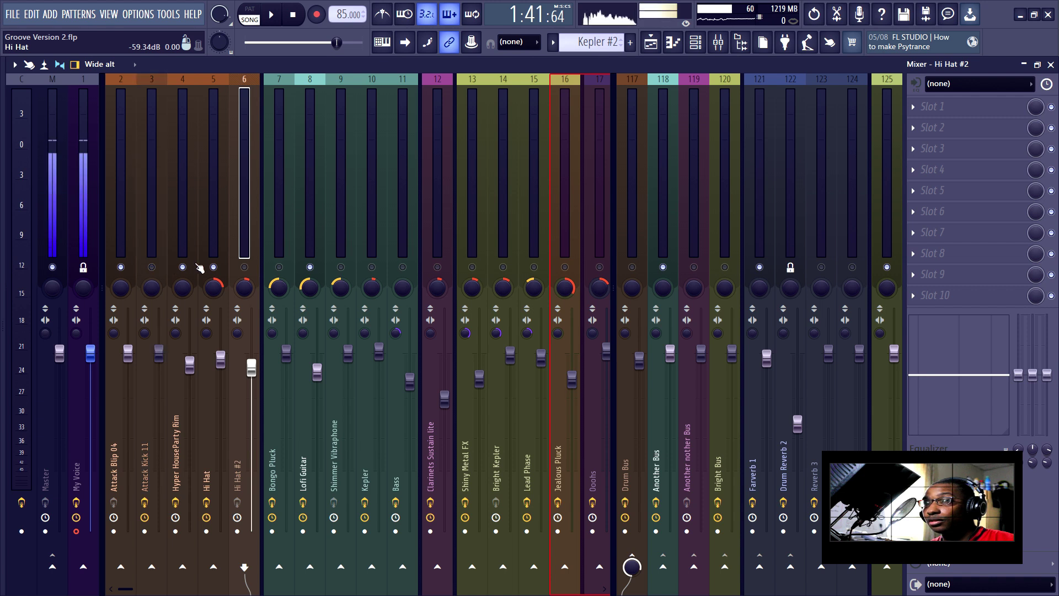
left_click(182, 267)
left_click(214, 267)
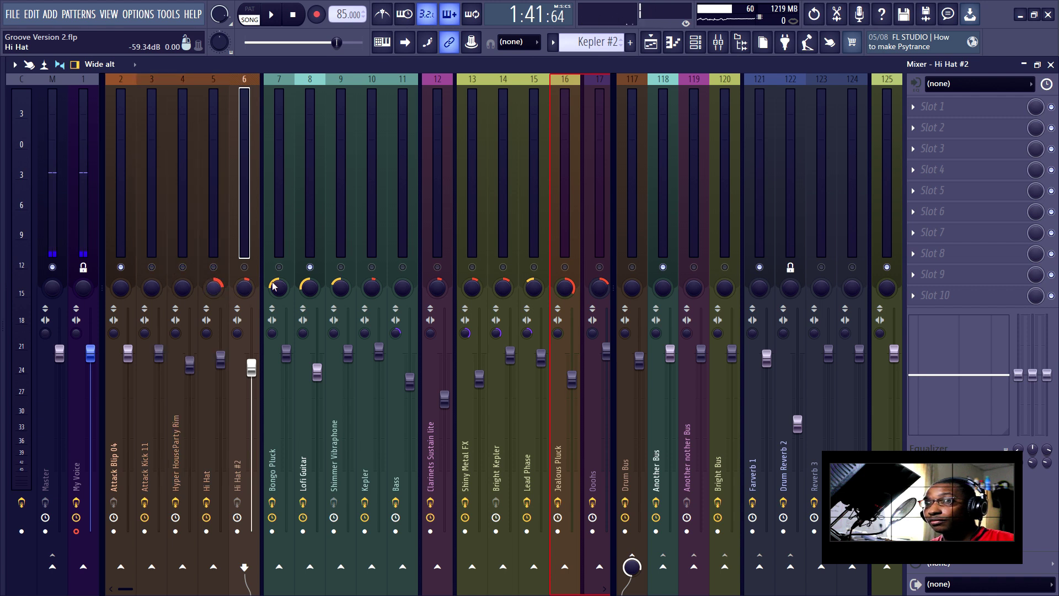
left_click(1050, 65)
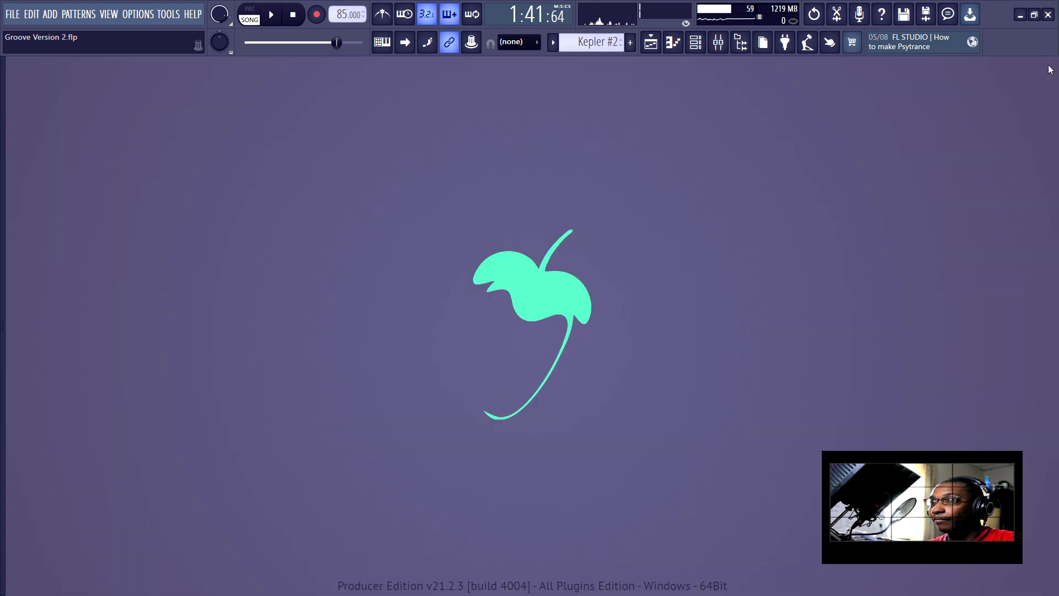